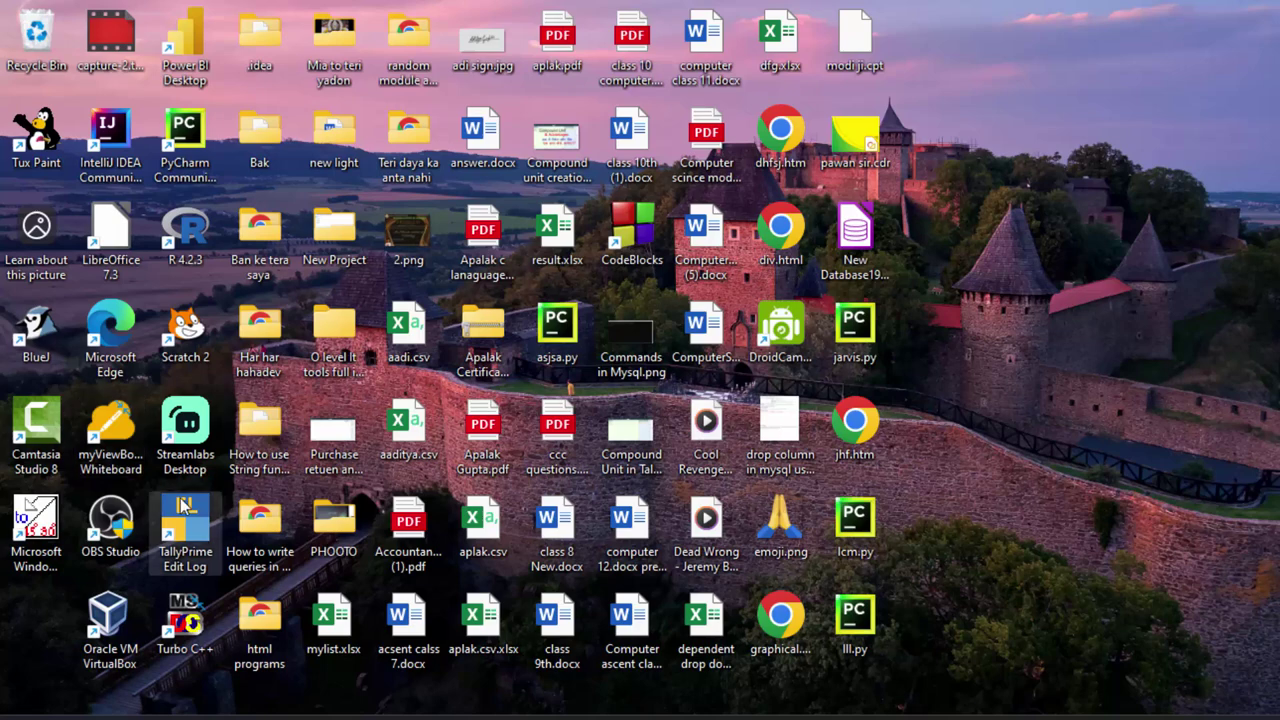
Launch TallyPrime Edit Log, continue in Educational Mode and open Academic Company from the company list.
{"action": "double_click", "coordinate": [183, 506]}
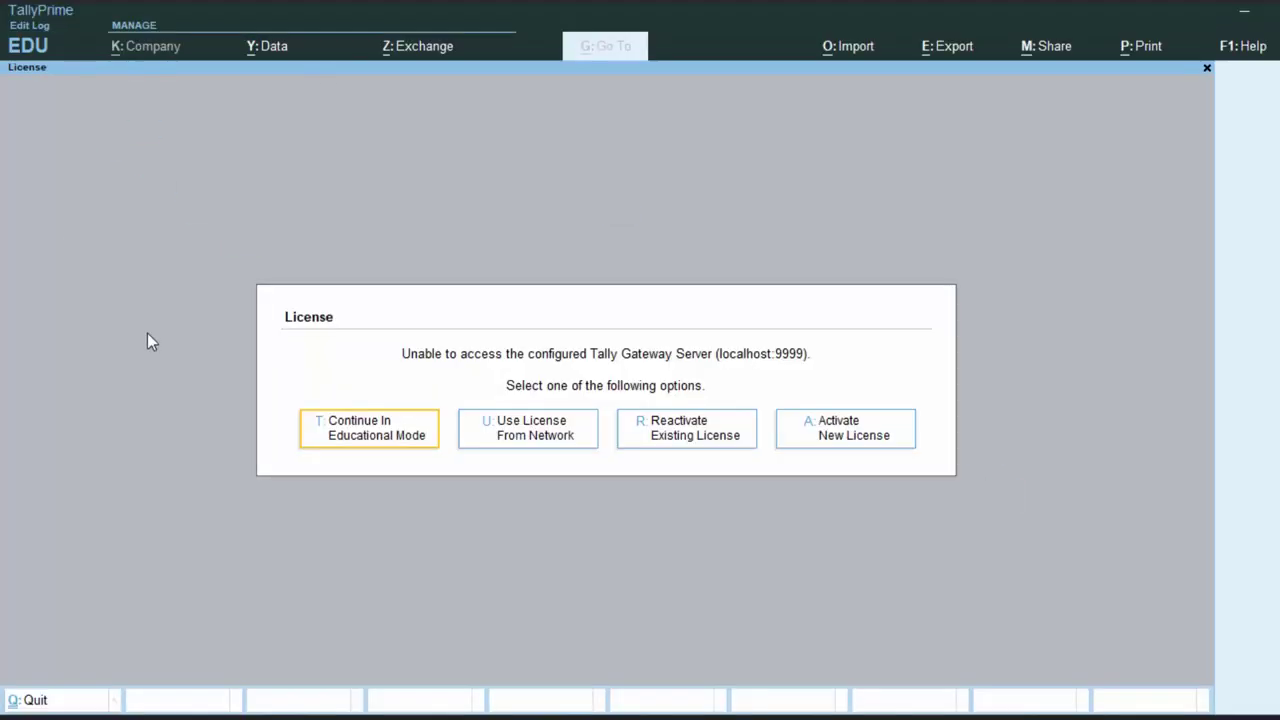
{"action": "left_click", "coordinate": [369, 437]}
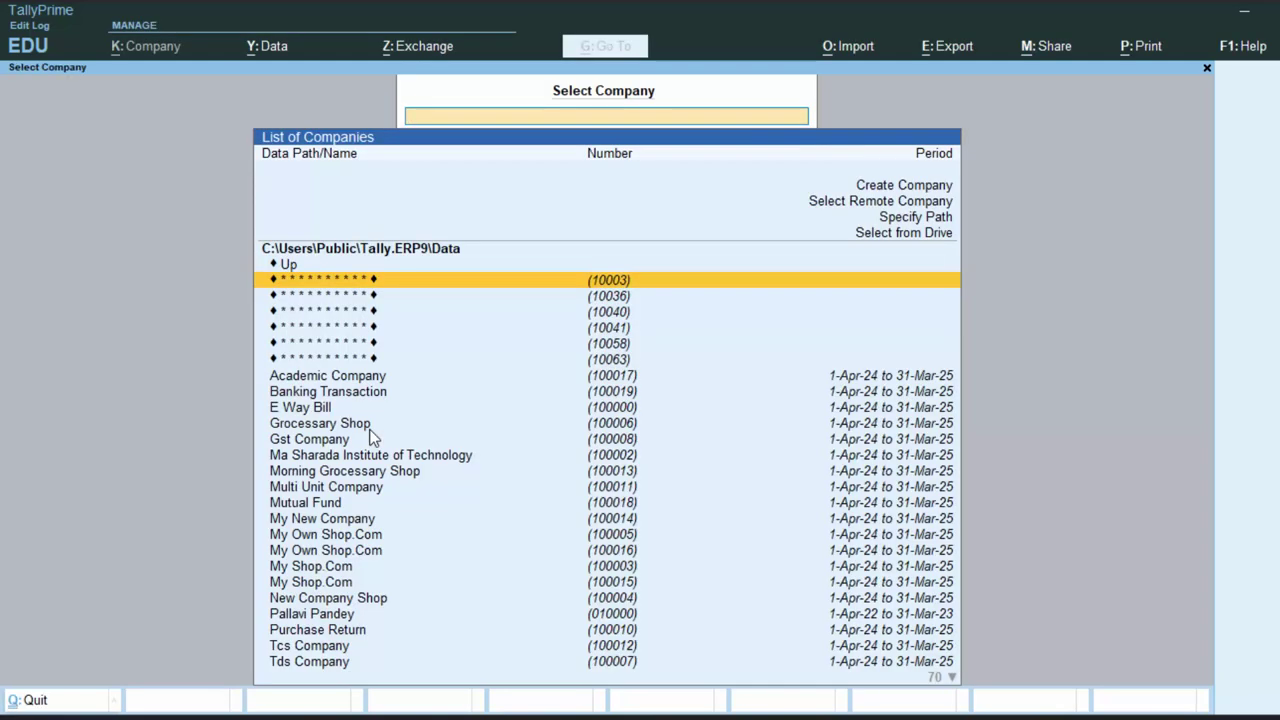
{"action": "key", "text": "Down"}
{"action": "key", "text": "Down"}
{"action": "key", "text": "Down"}
{"action": "key", "text": "Down"}
{"action": "key", "text": "Down"}
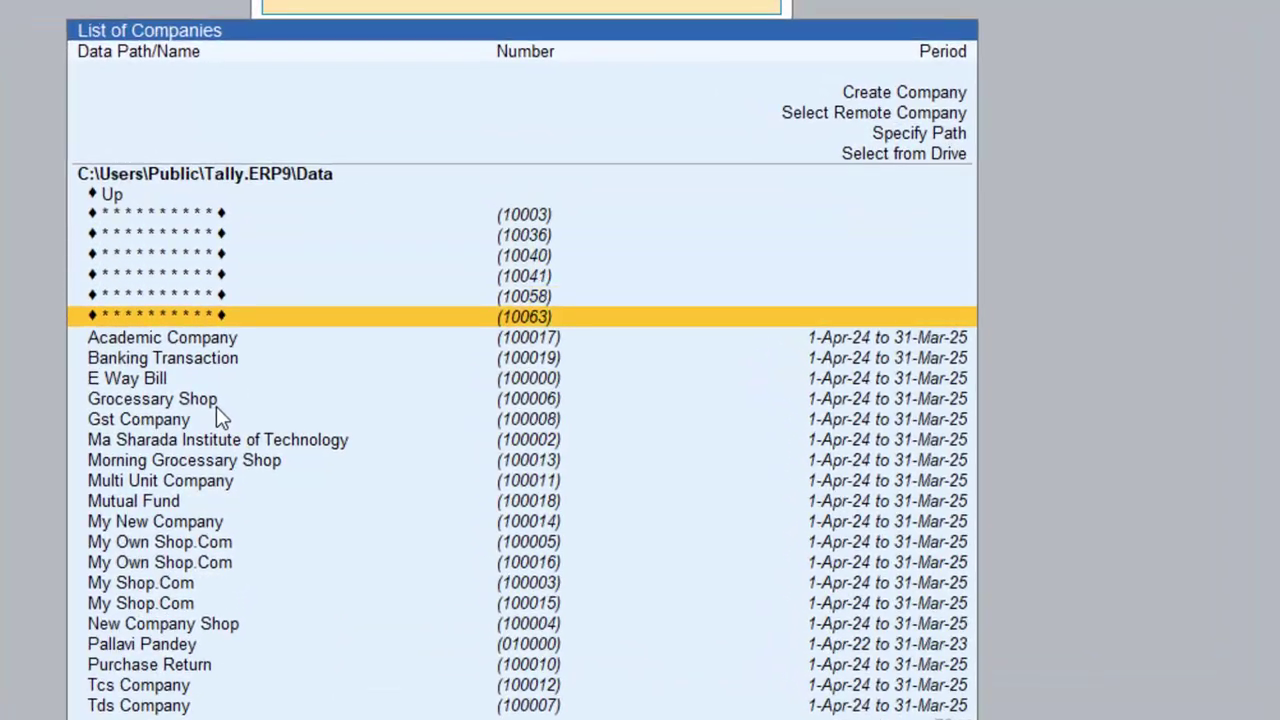
{"action": "key", "text": "Down"}
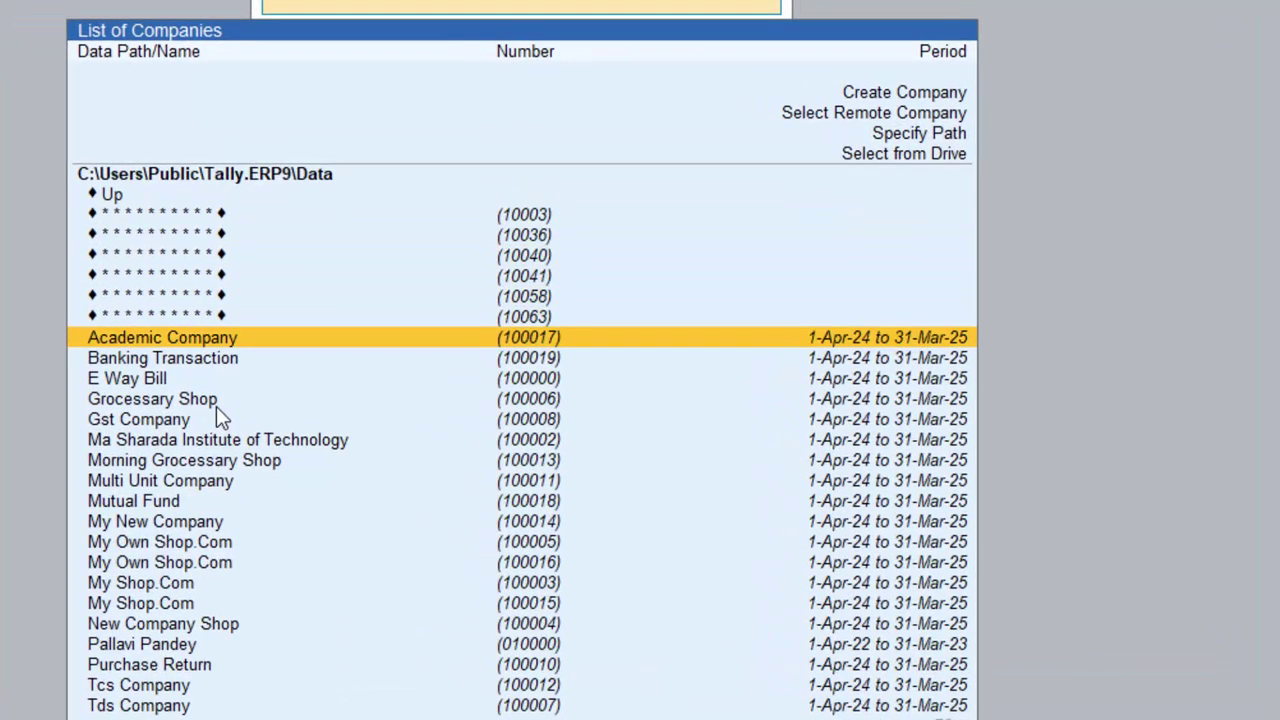
{"action": "key", "text": "Return"}
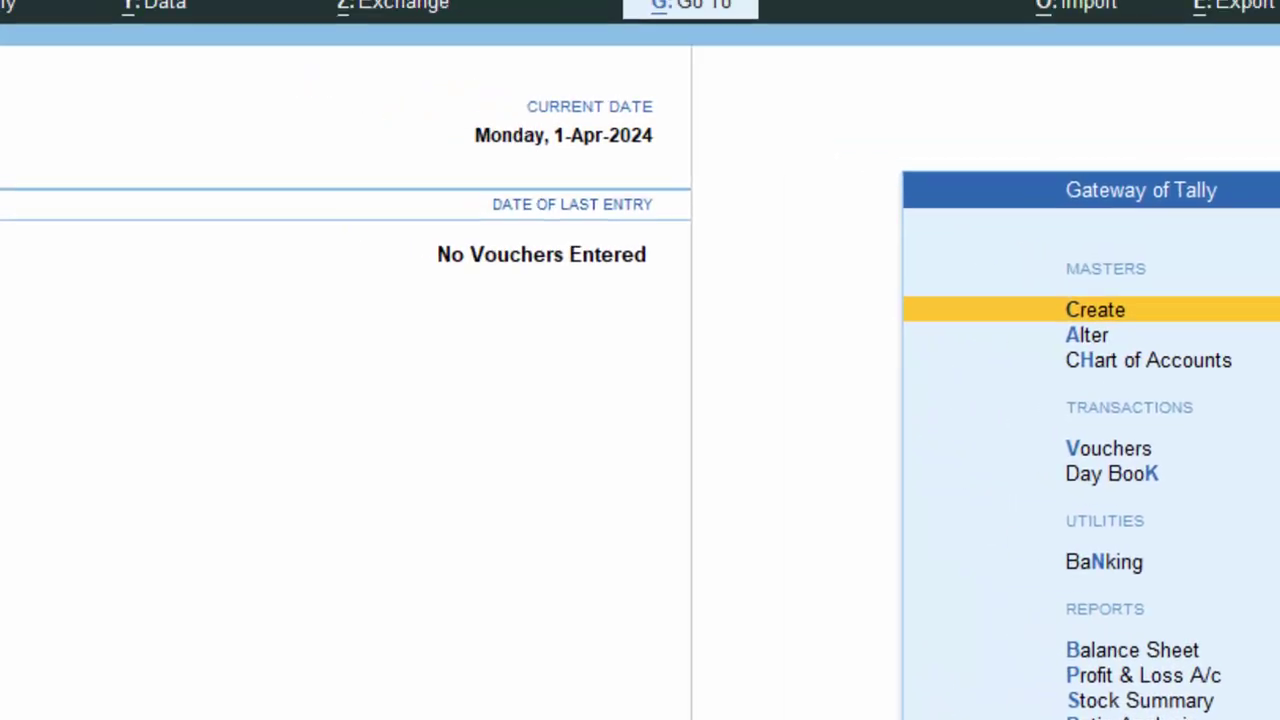
Start a receipt voucher and configure it to use Cr/Dr instead of To/By during voucher entry.
{"action": "key", "text": "v"}
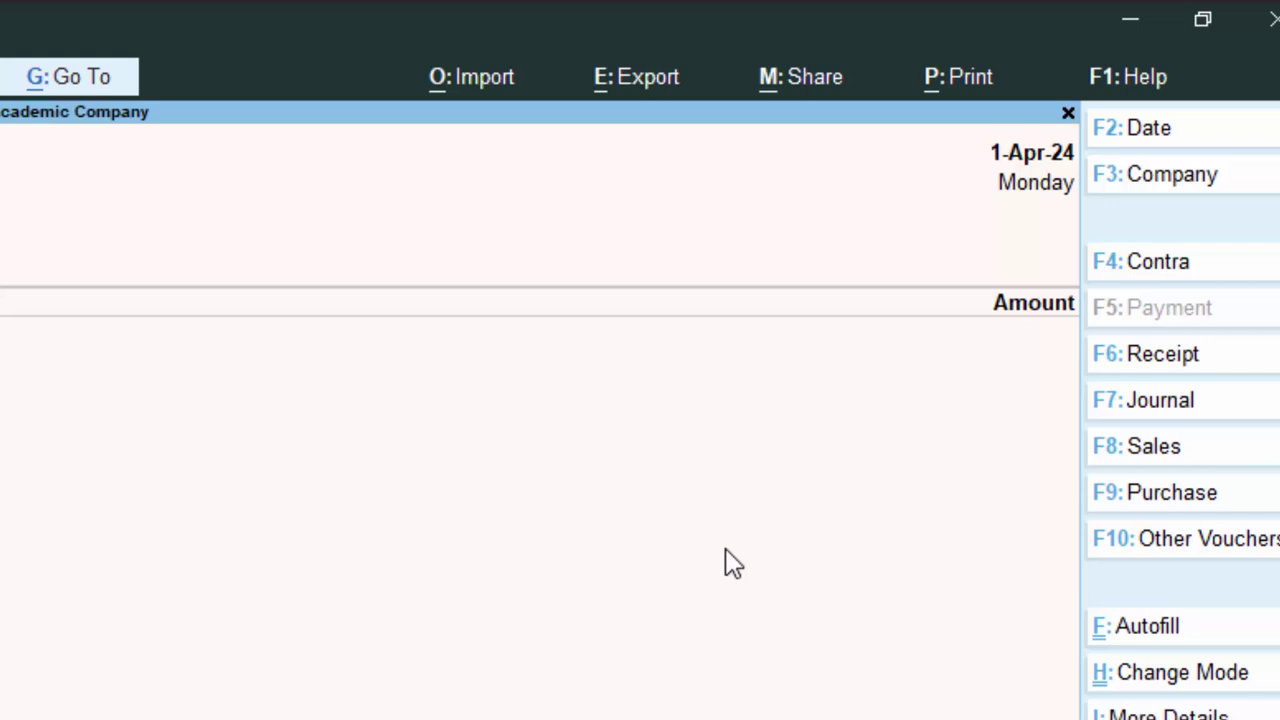
{"action": "key", "text": "F6"}
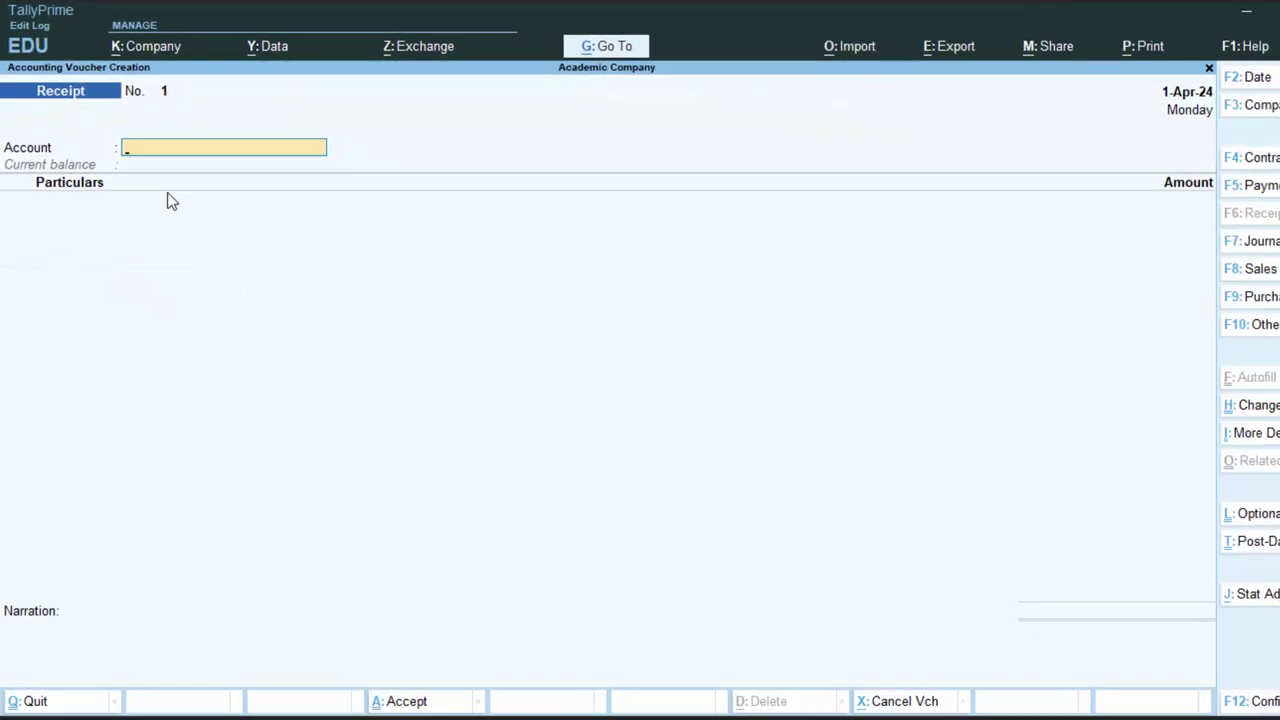
{"action": "key", "text": "F12"}
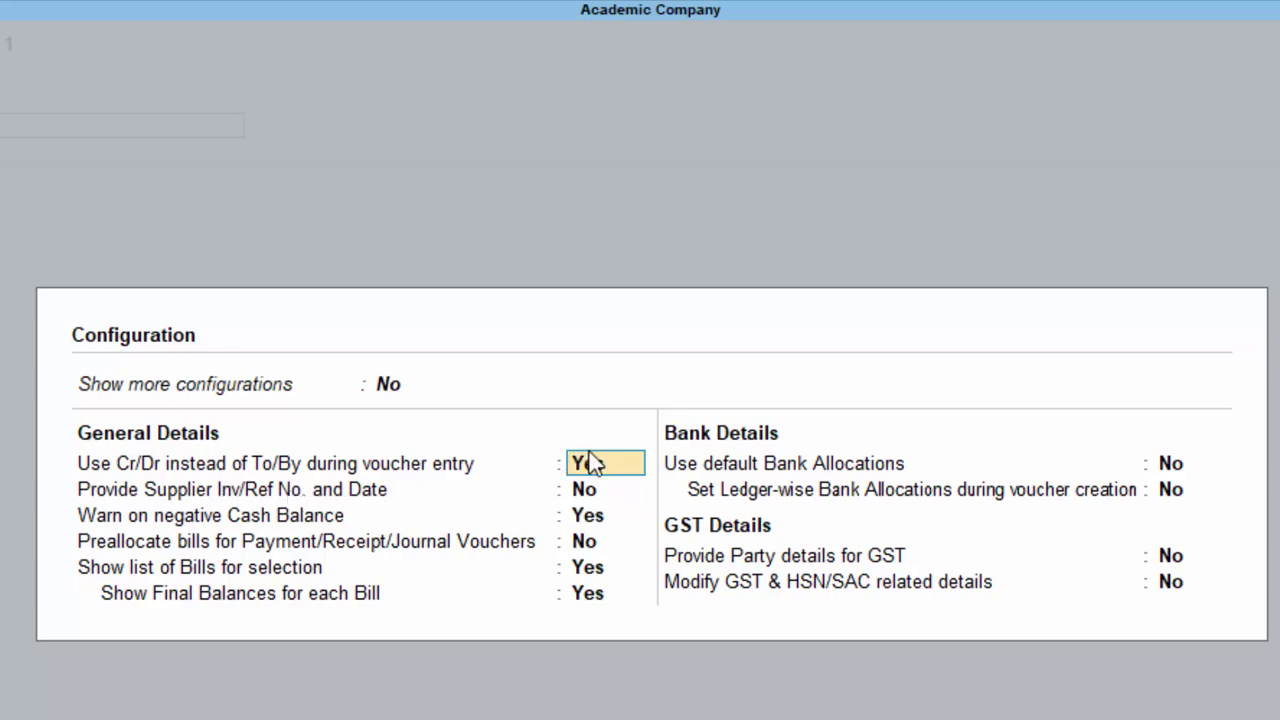
{"action": "type", "text": "n"}
{"action": "key", "text": "Return"}
{"action": "left_click", "coordinate": [596, 461]}
{"action": "type", "text": "y"}
{"action": "key", "text": "Return"}
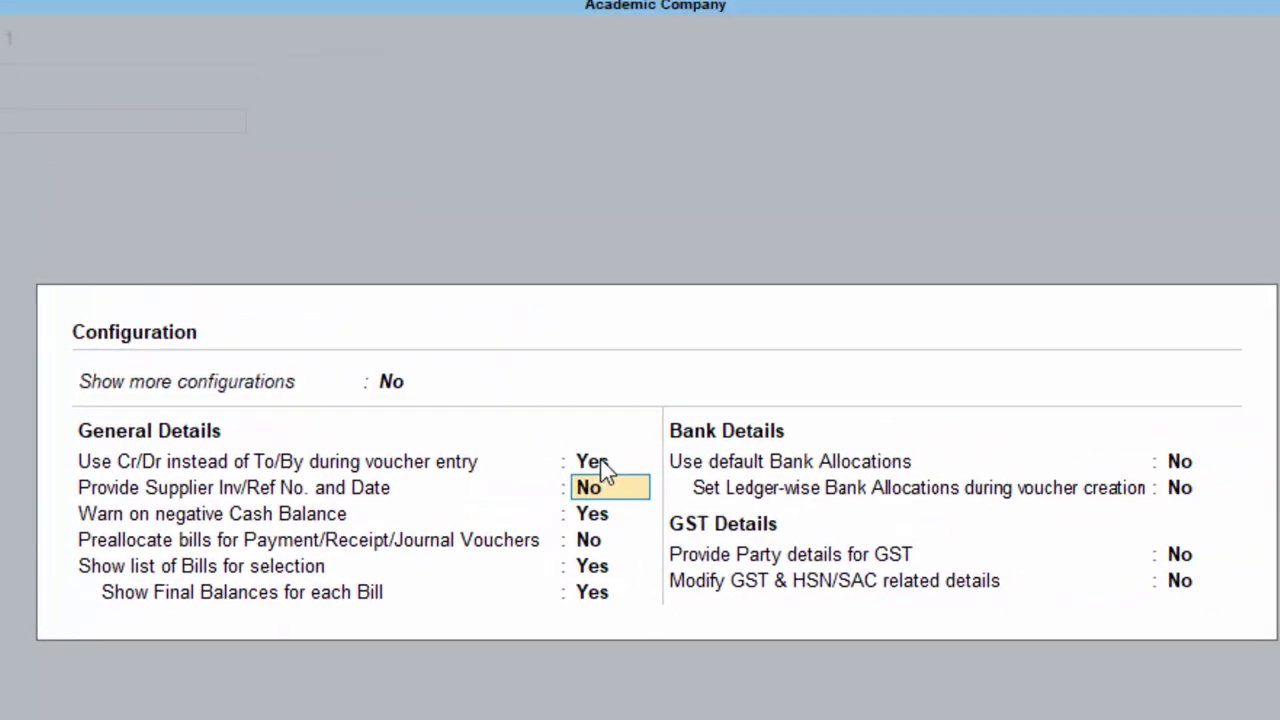
{"action": "key", "text": "Return"}
{"action": "key", "text": "Return"}
{"action": "key", "text": "Return"}
{"action": "key", "text": "Return"}
{"action": "key", "text": "Return"}
{"action": "key", "text": "Return"}
{"action": "key", "text": "Return"}
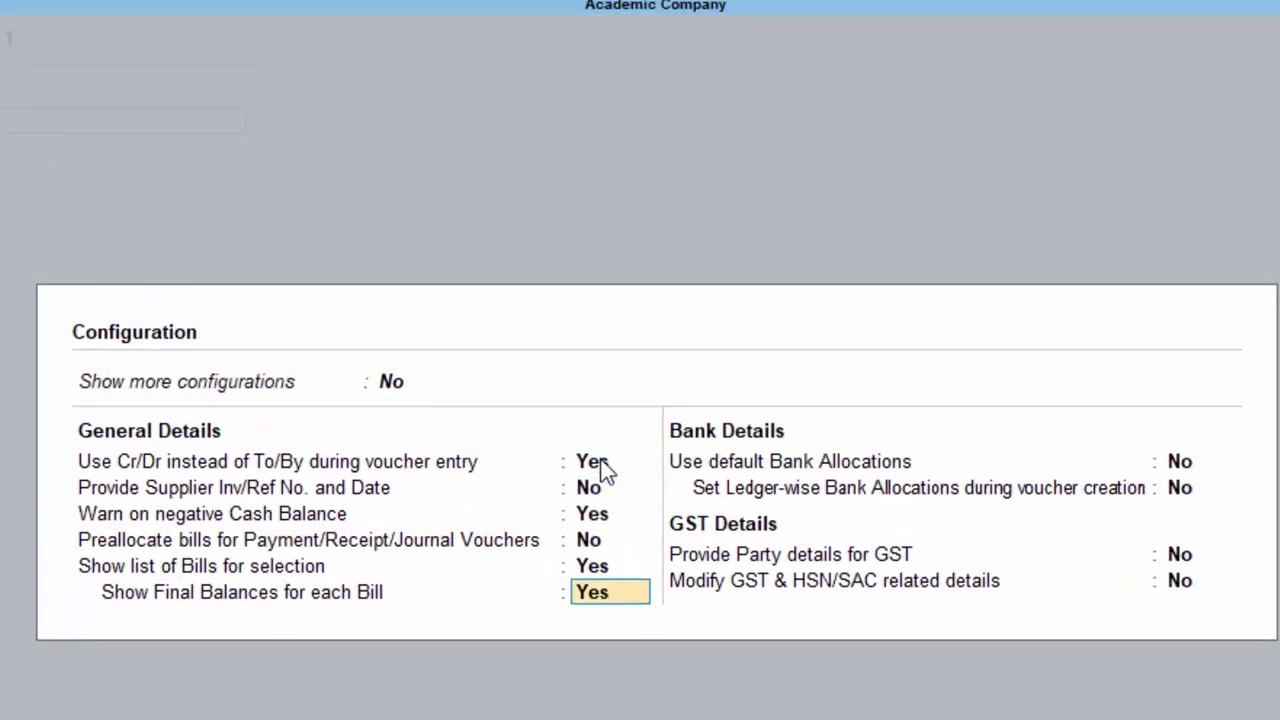
{"action": "key", "text": "Return"}
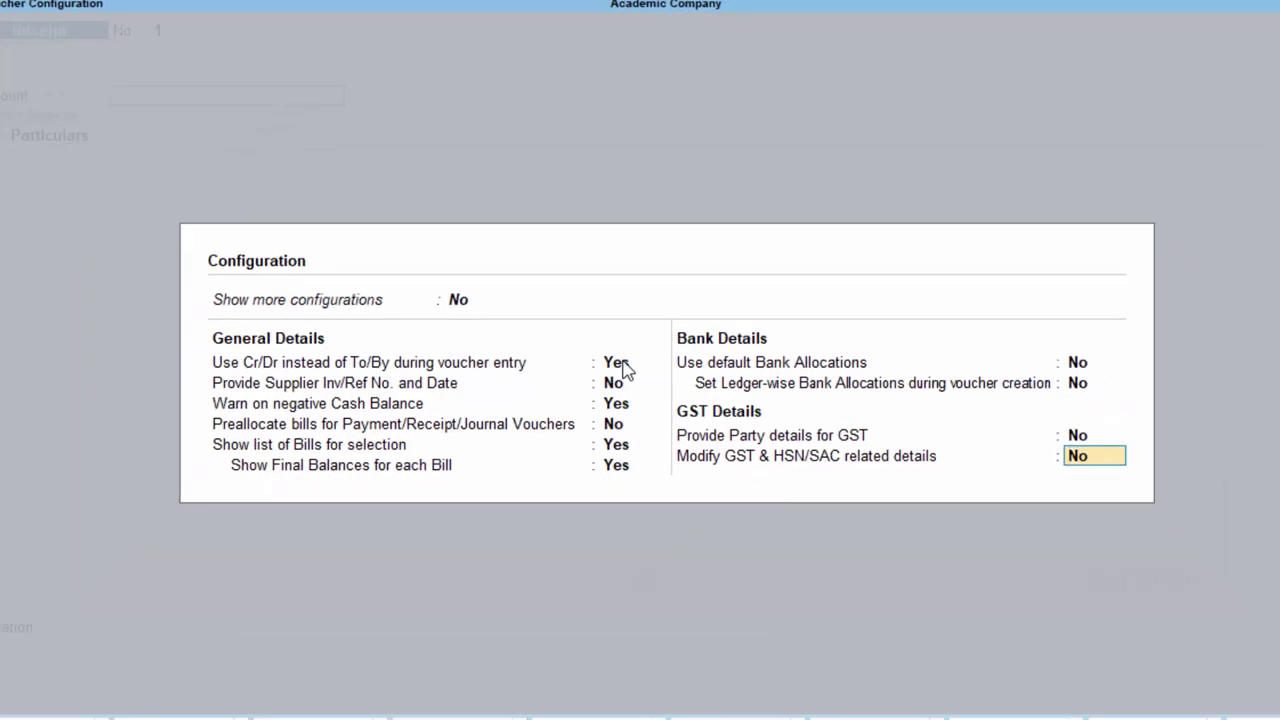
{"action": "key", "text": "Return"}
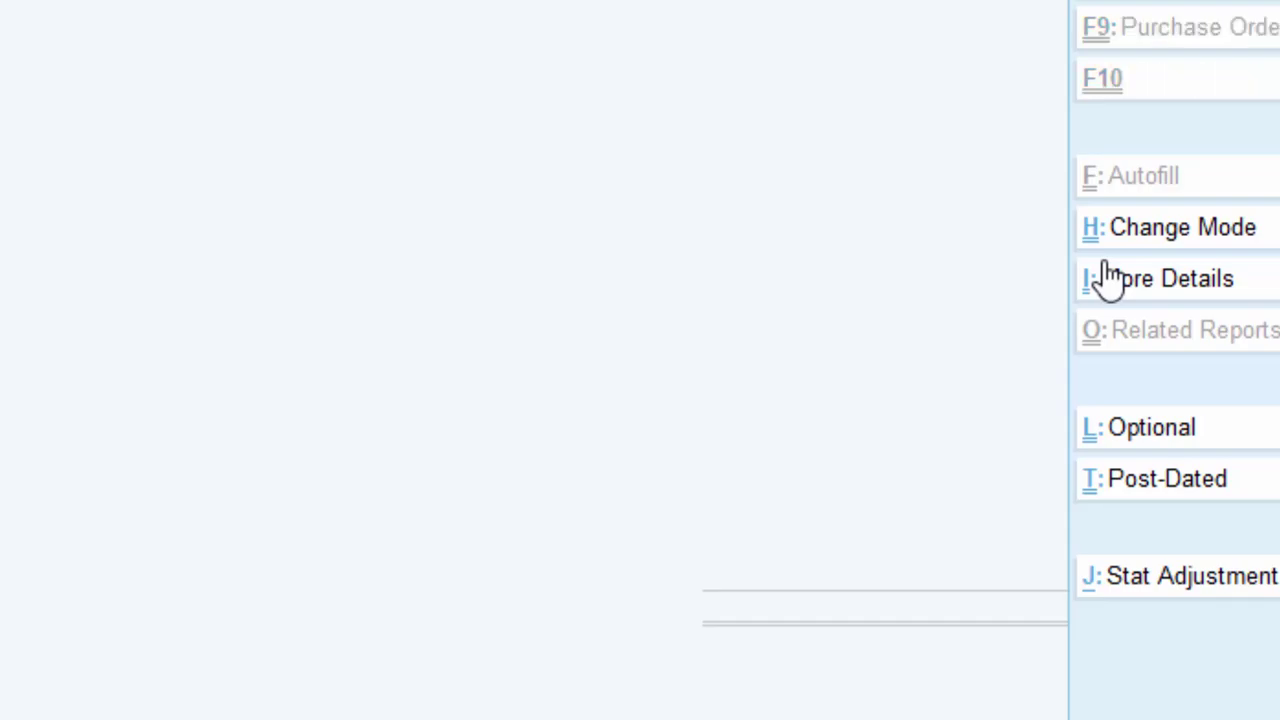
Change the receipt voucher's mode to Double Entry.
{"action": "key", "text": "ctrl+h"}
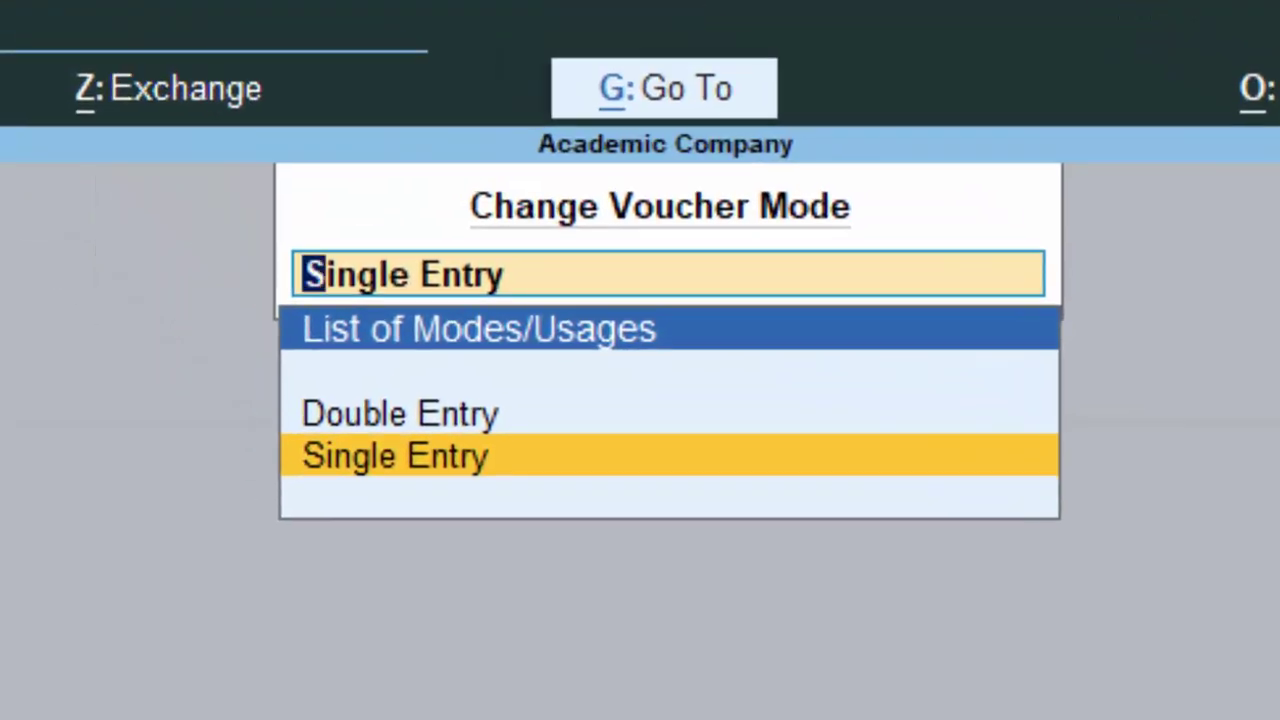
{"action": "key", "text": "Up"}
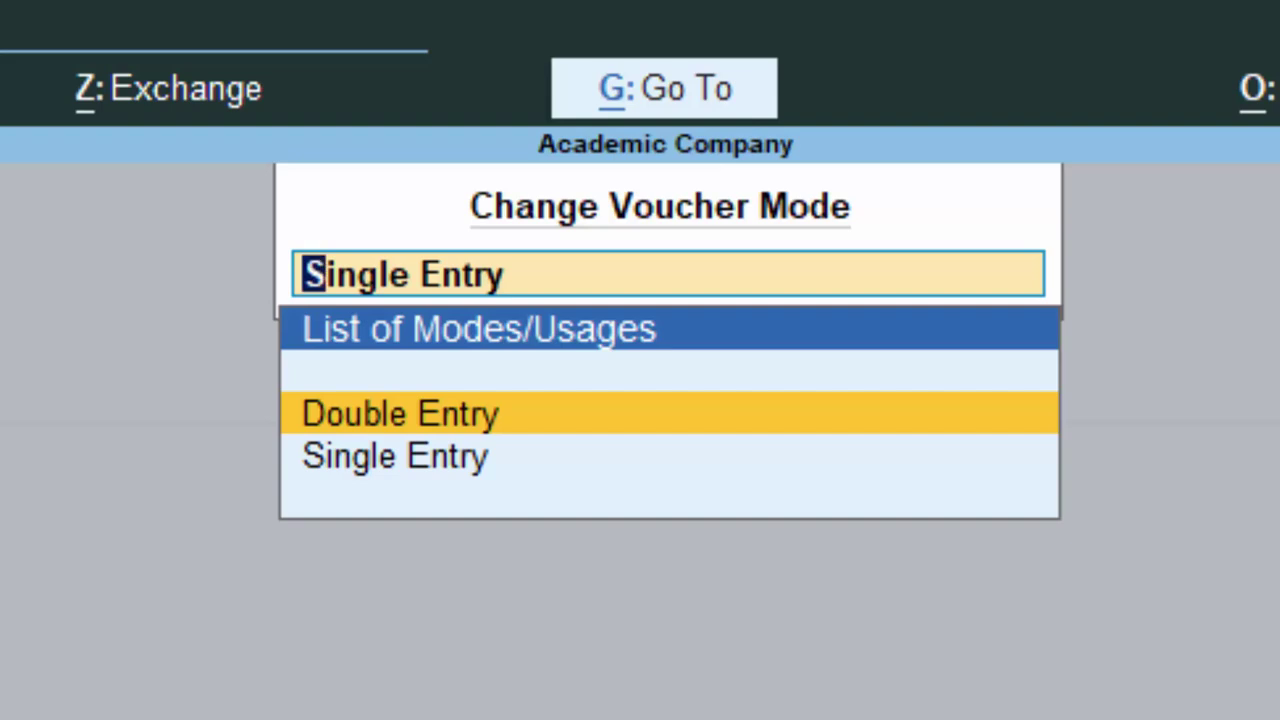
{"action": "key", "text": "Return"}
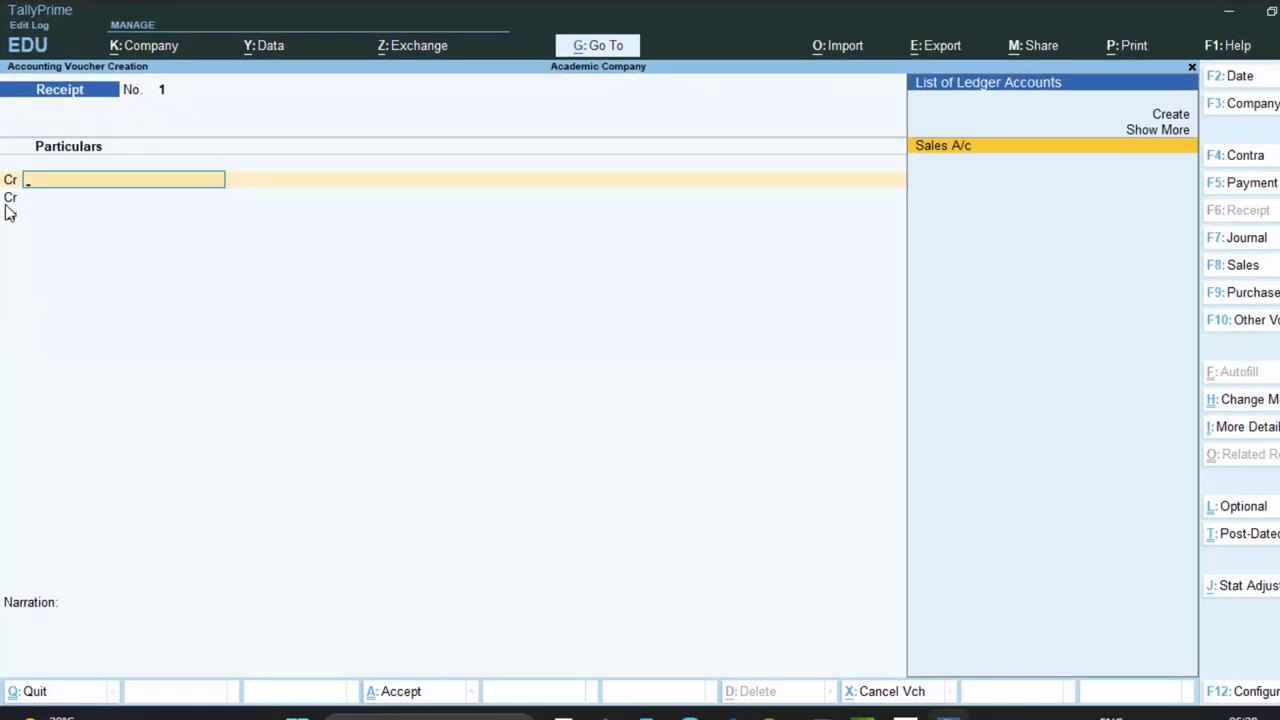
Create a ledger named Capital A/c under Capital Account from the voucher's first credit line, keeping the default details.
{"action": "key", "text": "ctrl"}
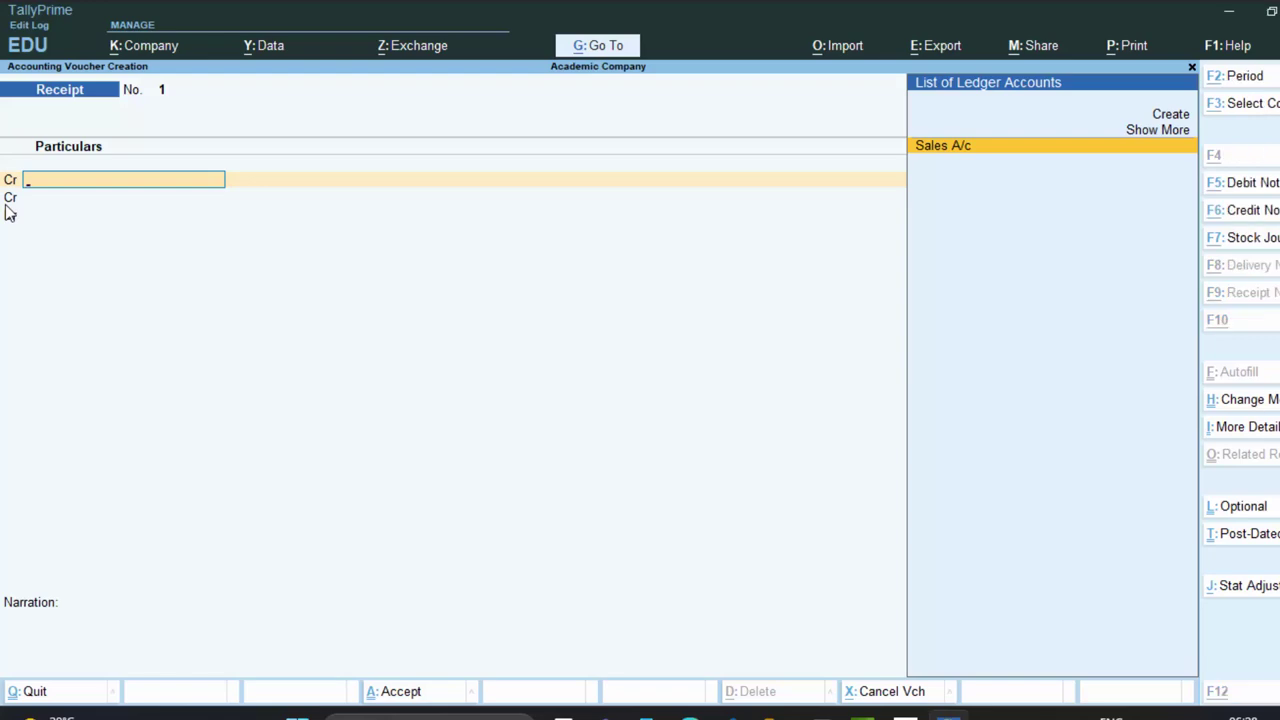
{"action": "key", "text": "alt+c"}
{"action": "type", "text": "Ca"}
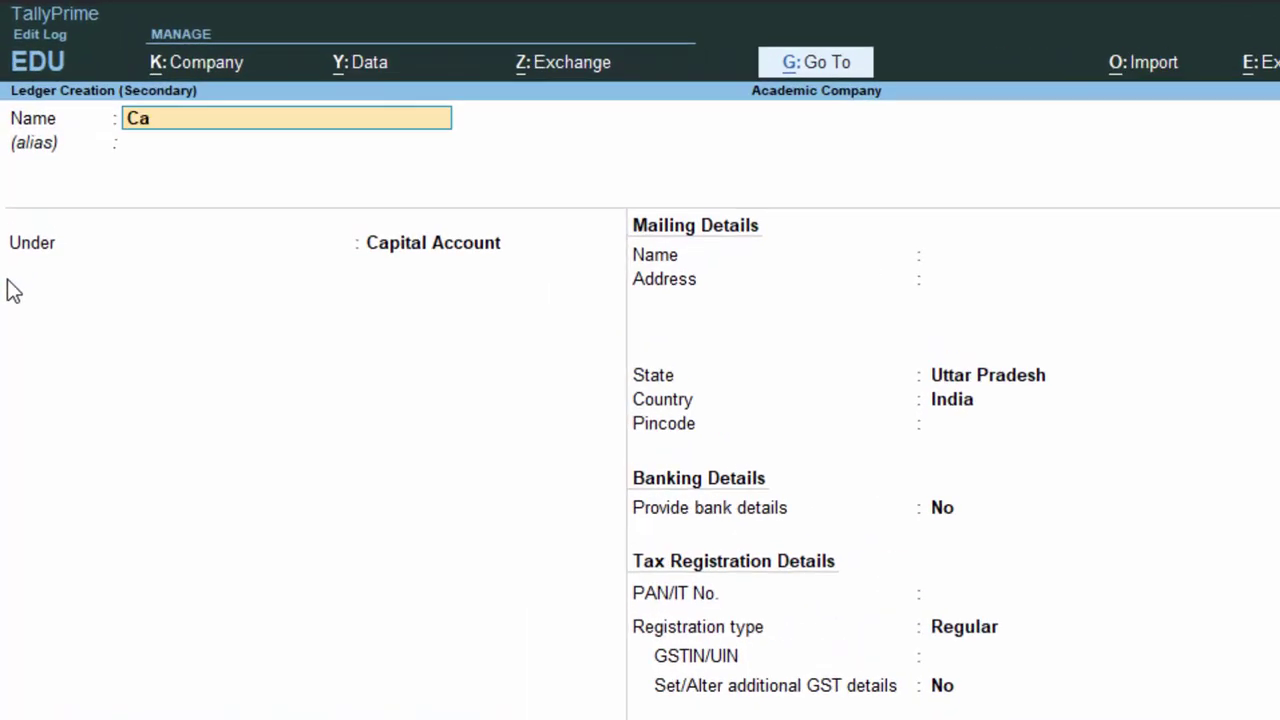
{"action": "type", "text": "pital a/c"}
{"action": "key", "text": "Return"}
{"action": "key", "text": "Return"}
{"action": "key", "text": "Return"}
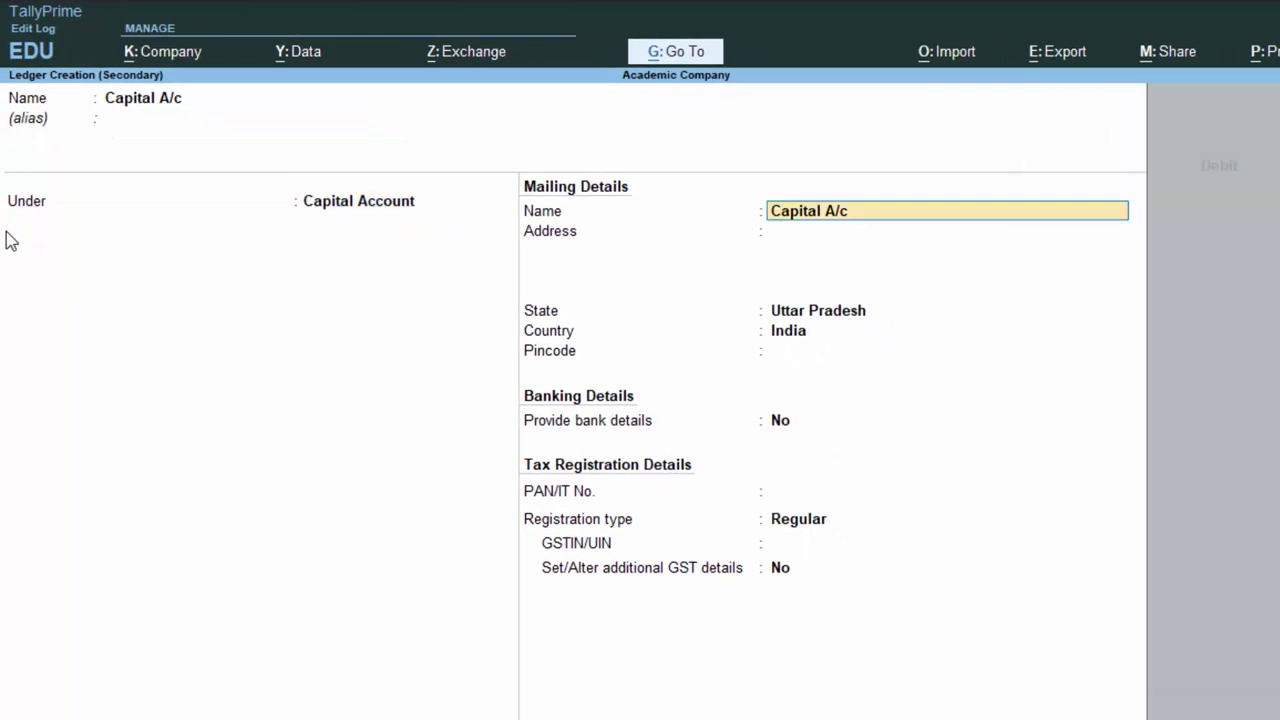
{"action": "key", "text": "Return"}
{"action": "key", "text": "Return"}
{"action": "key", "text": "Return"}
{"action": "key", "text": "Return"}
{"action": "key", "text": "Return"}
{"action": "key", "text": "Return"}
{"action": "key", "text": "Return"}
{"action": "key", "text": "Return"}
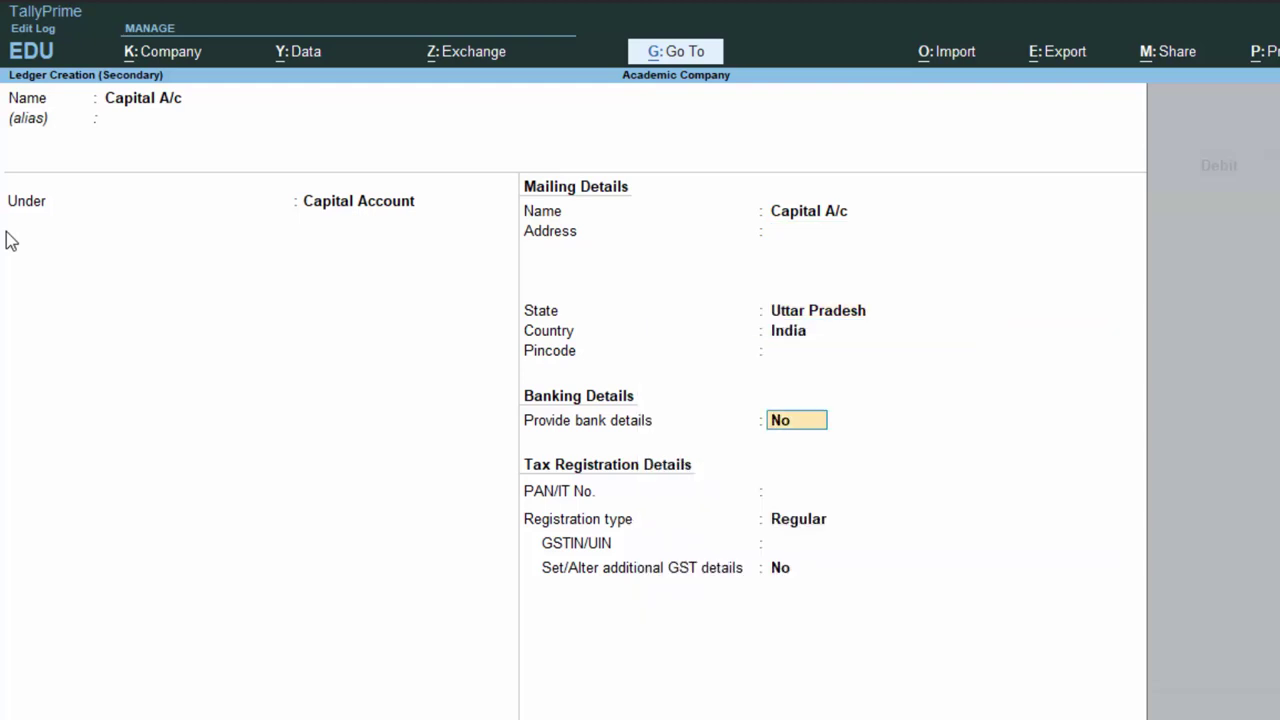
{"action": "key", "text": "Return"}
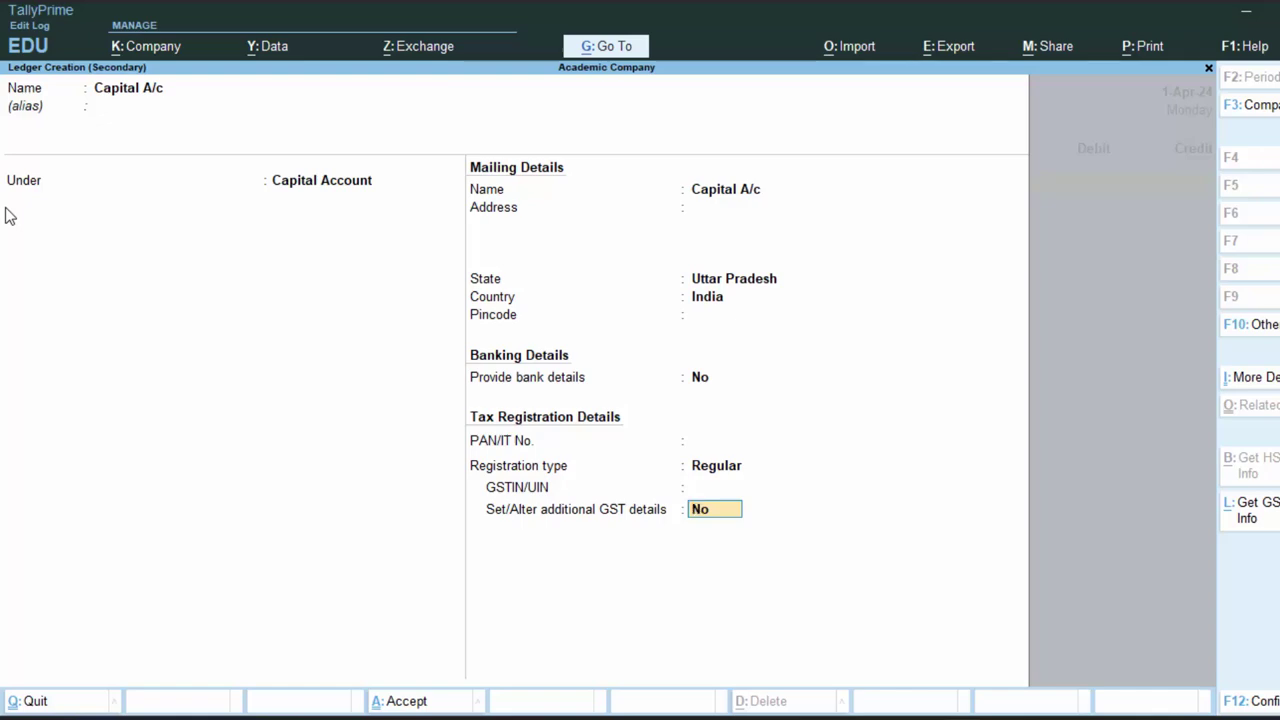
{"action": "key", "text": "Return"}
{"action": "type", "text": "y"}
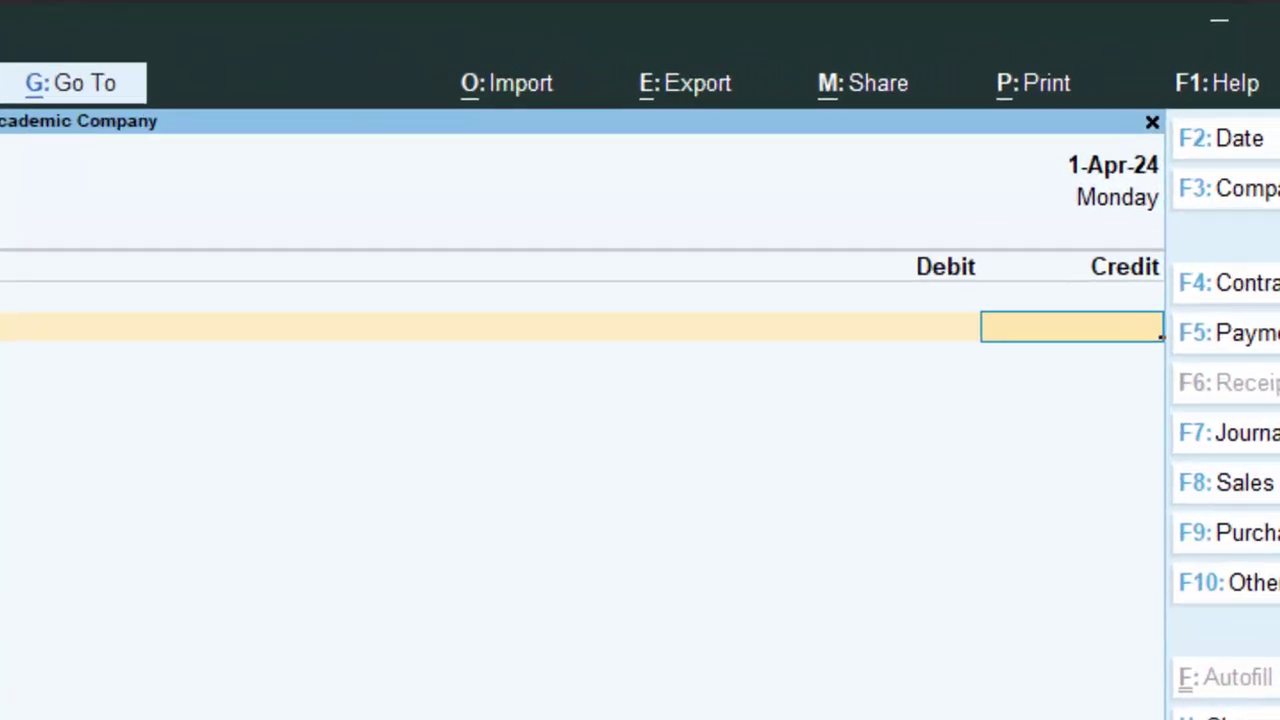
Enter a credit amount of 60000 for Capital A/c in the receipt voucher.
{"action": "type", "text": "60000"}
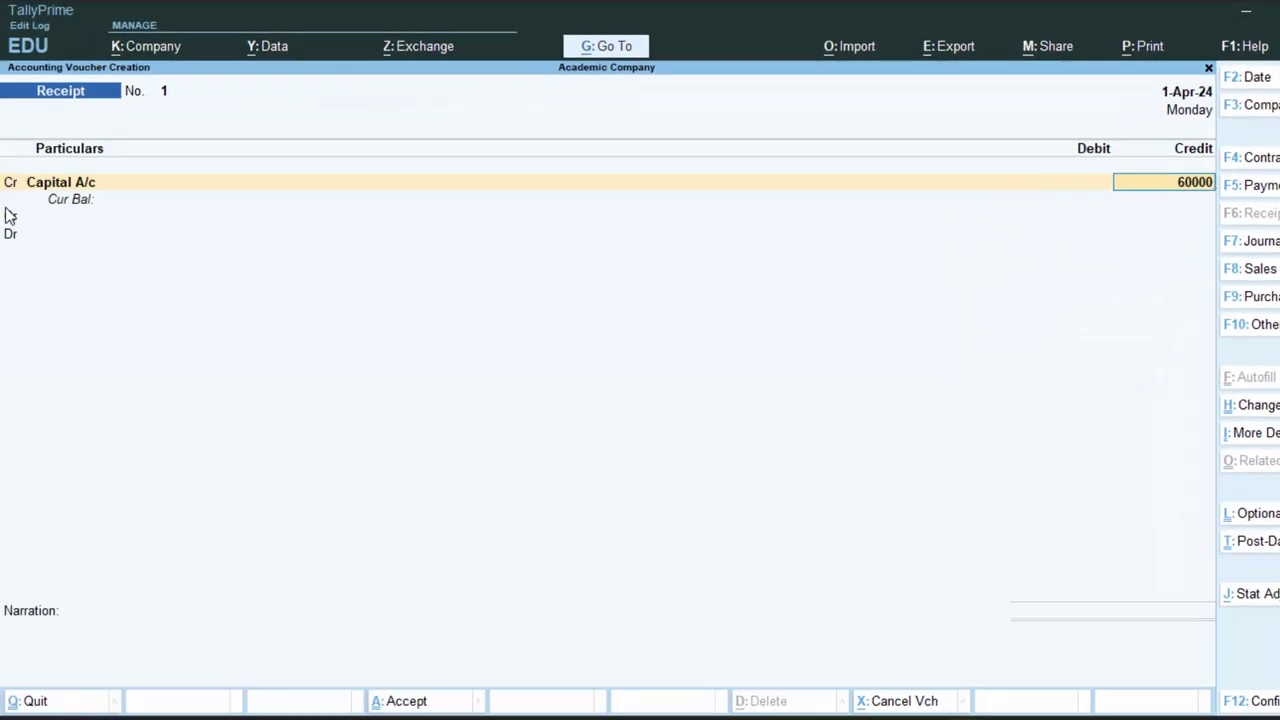
{"action": "key", "text": "Return"}
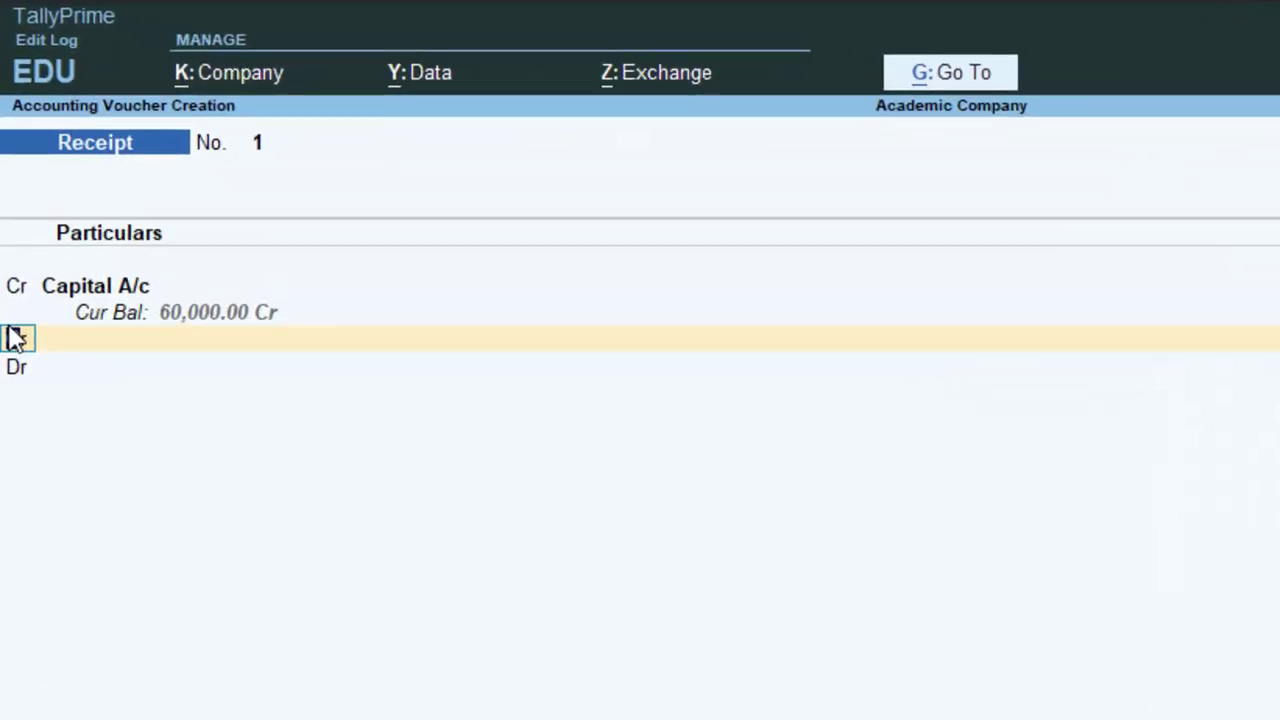
{"action": "key", "text": "Return"}
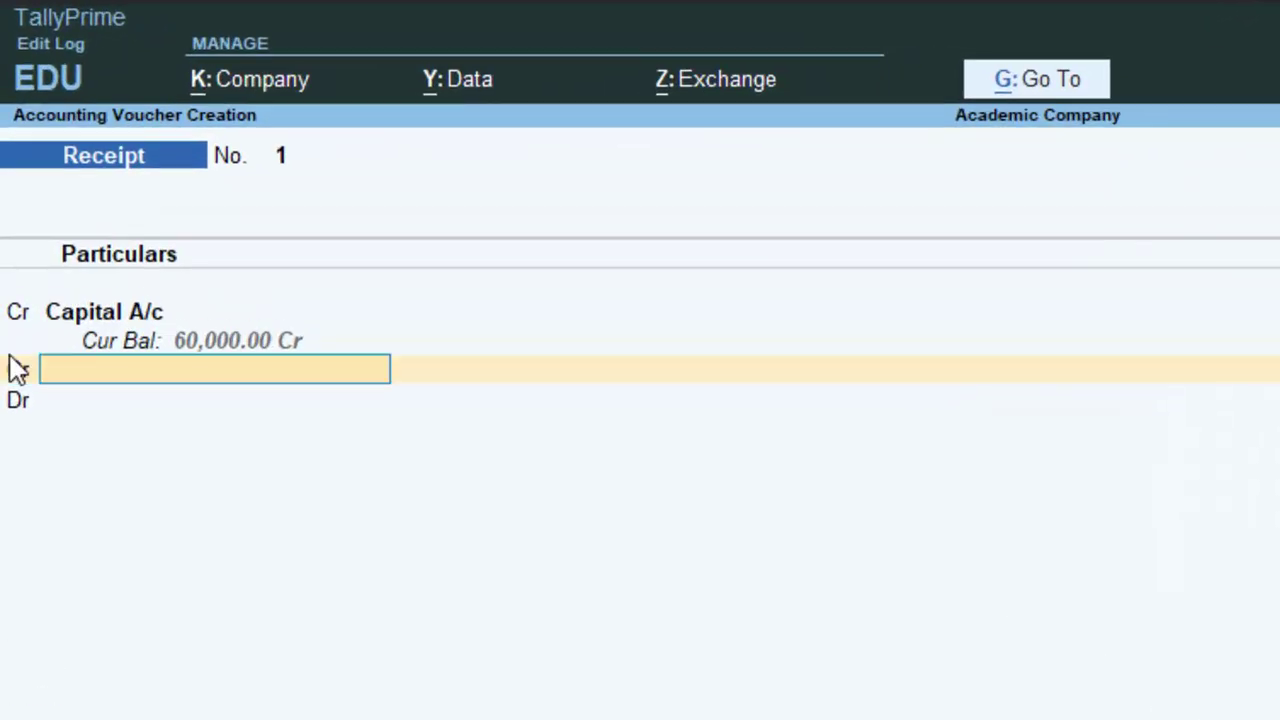
{"action": "key", "text": "Return"}
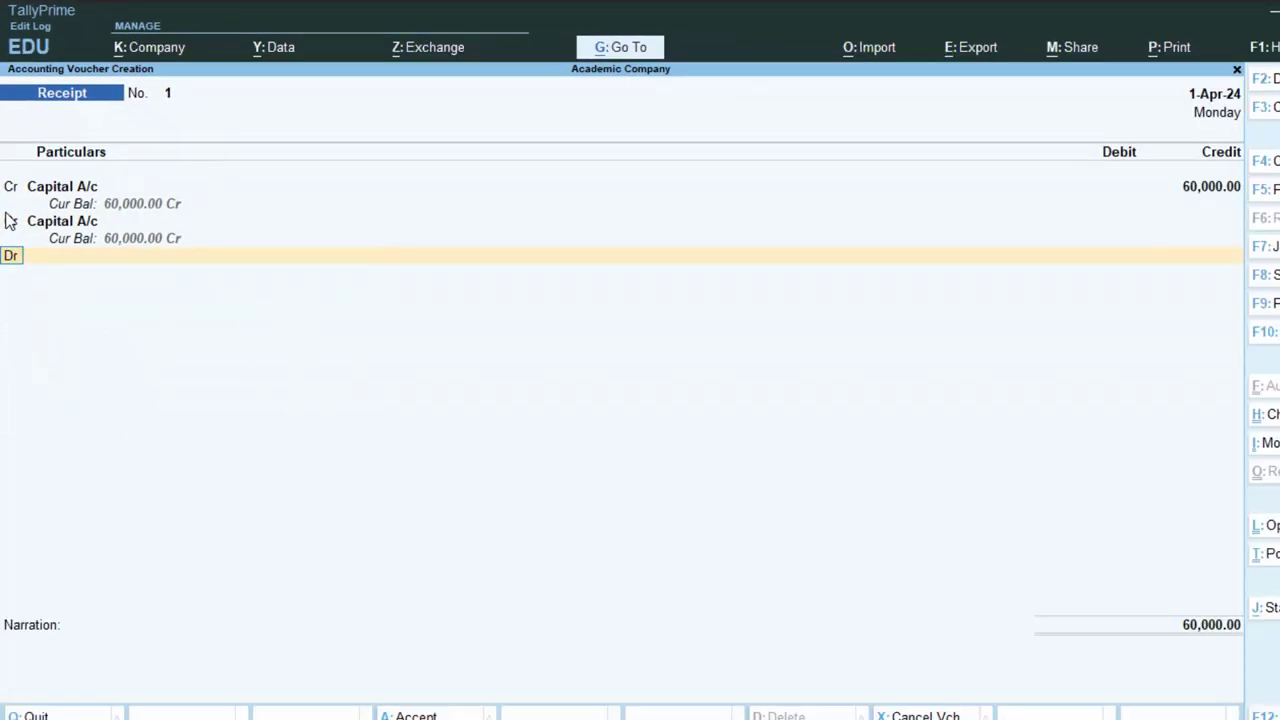
{"action": "key", "text": "BackSpace"}
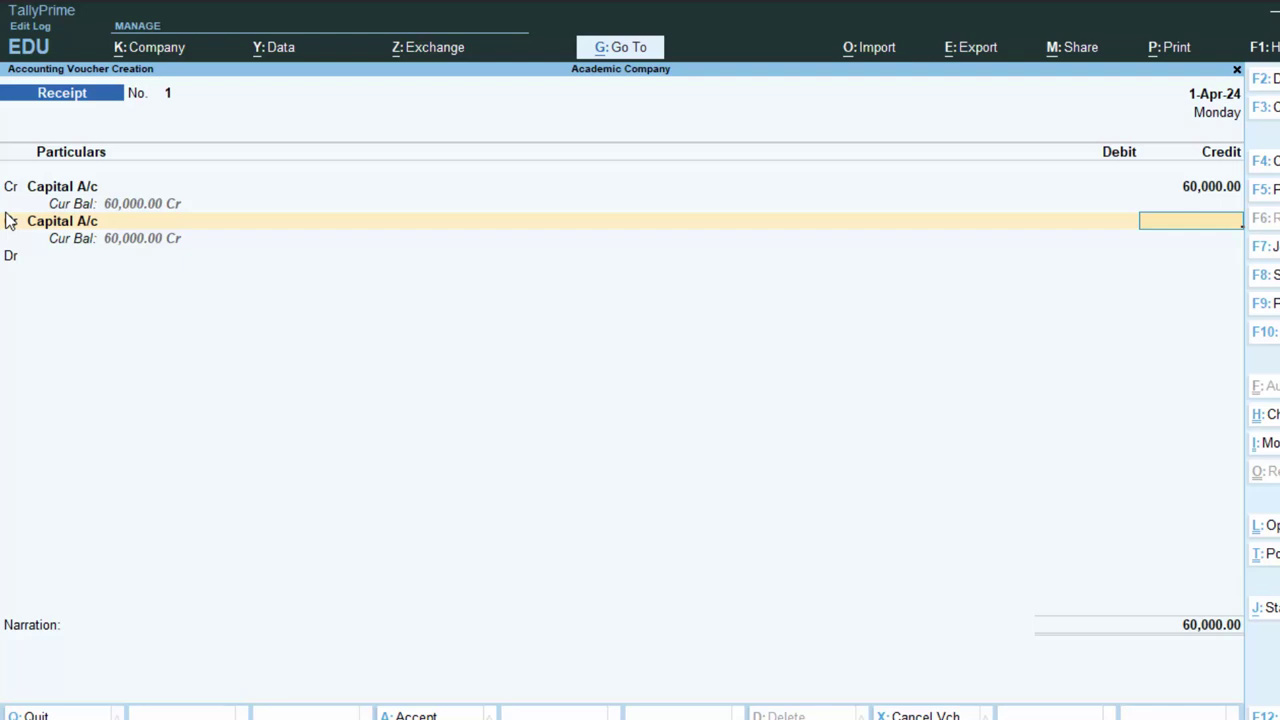
{"action": "key", "text": "BackSpace"}
{"action": "key", "text": "BackSpace"}
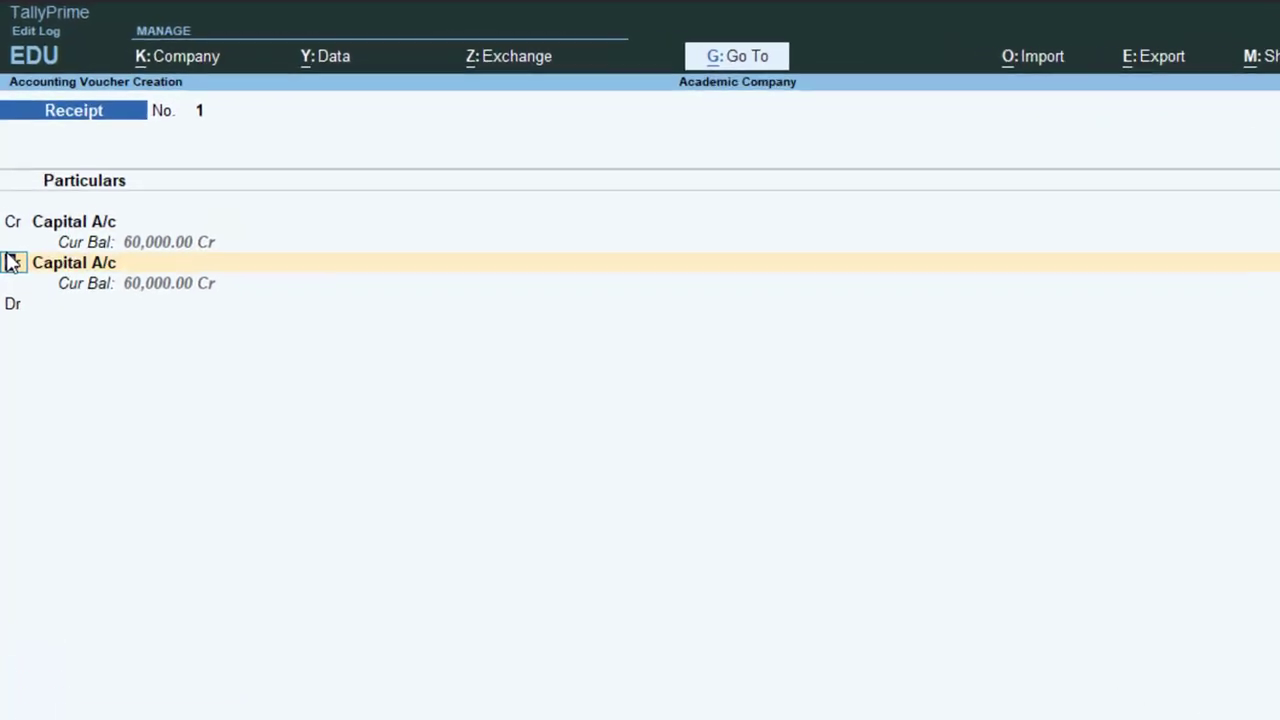
Change the voucher's second line to Dr and select the Cash ledger for it.
{"action": "type", "text": "dr"}
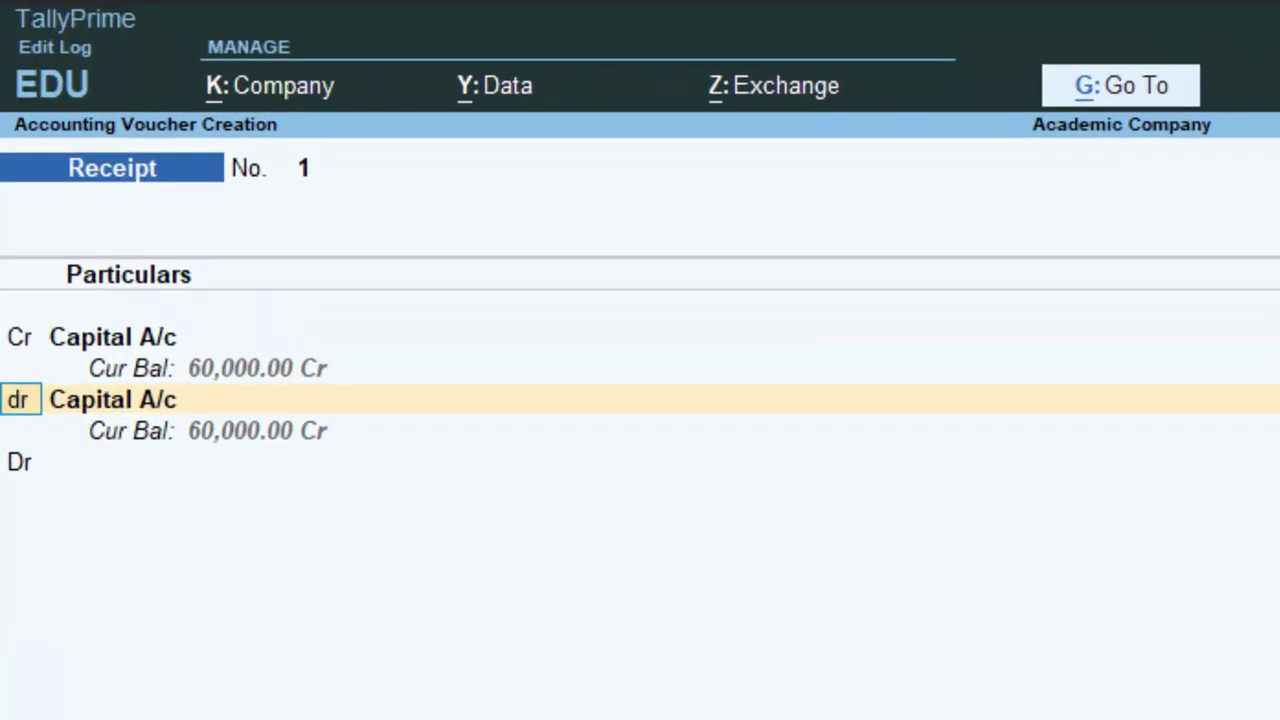
{"action": "key", "text": "Return"}
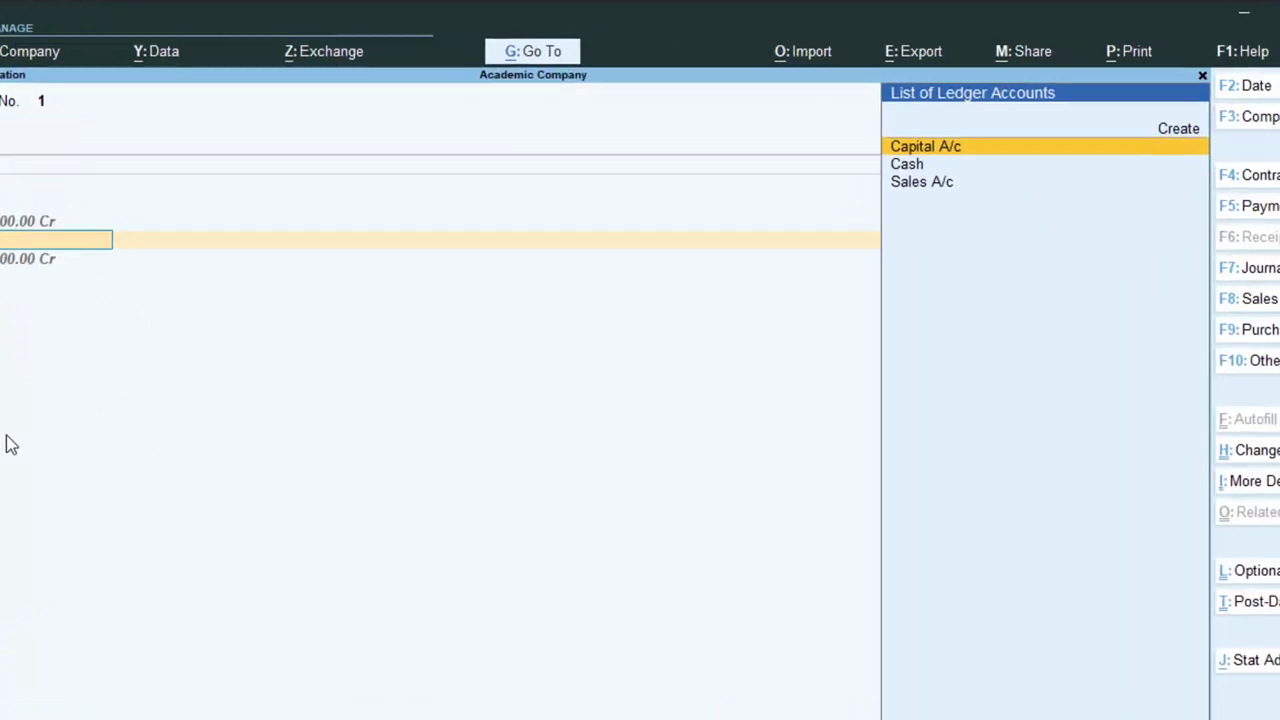
{"action": "key", "text": "Down"}
{"action": "key", "text": "Return"}
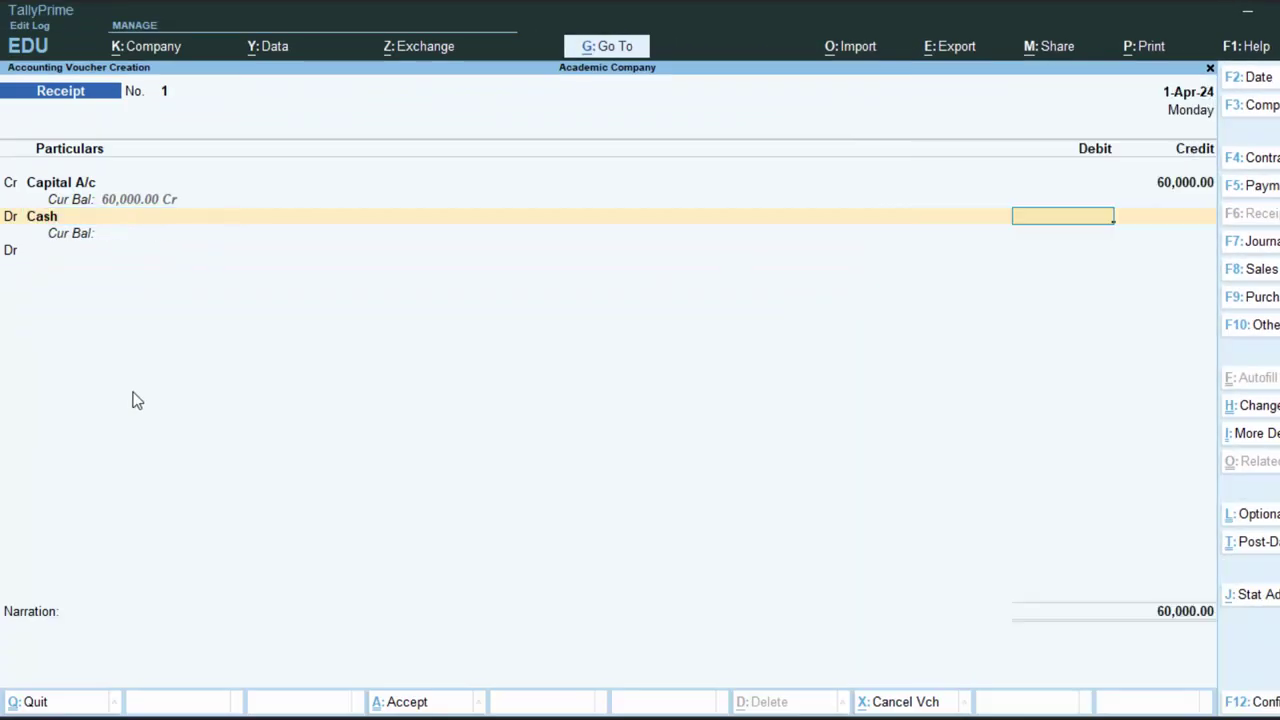
Leave the second line's debit amount blank and add a third Dr line for the Cash ledger with a debit of 60,000.00.
{"action": "key", "text": "Return"}
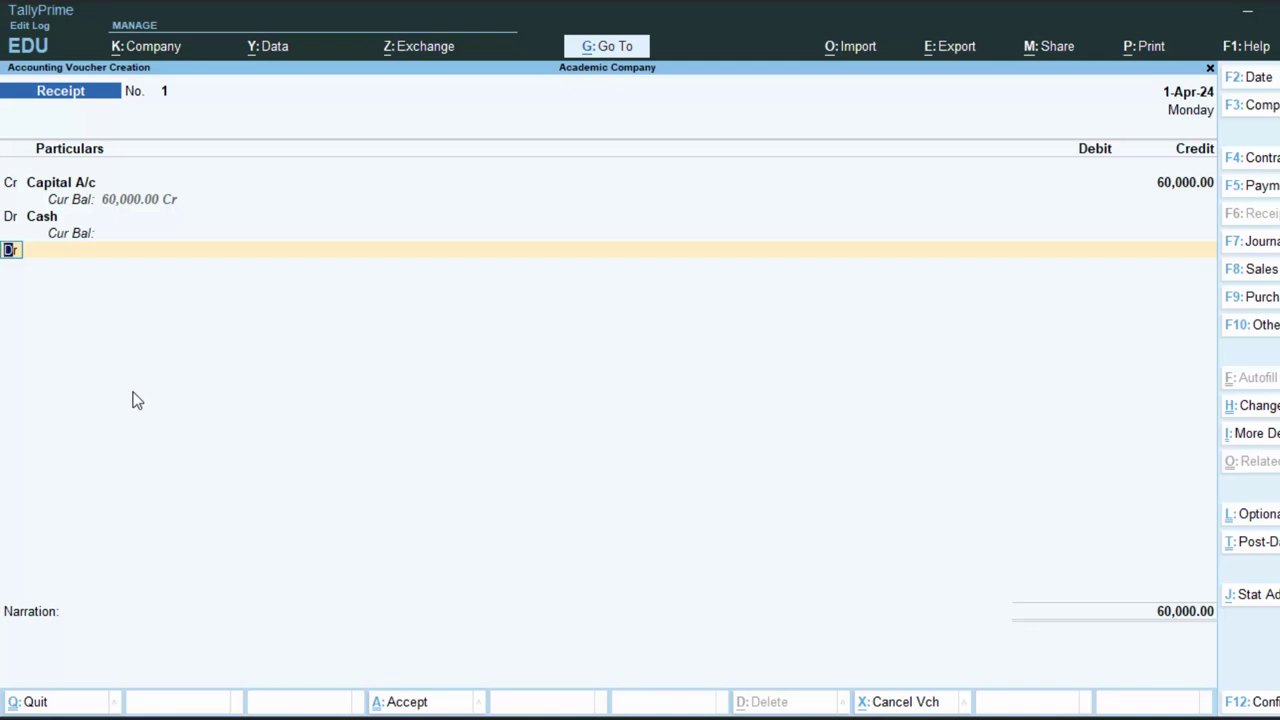
{"action": "key", "text": "BackSpace"}
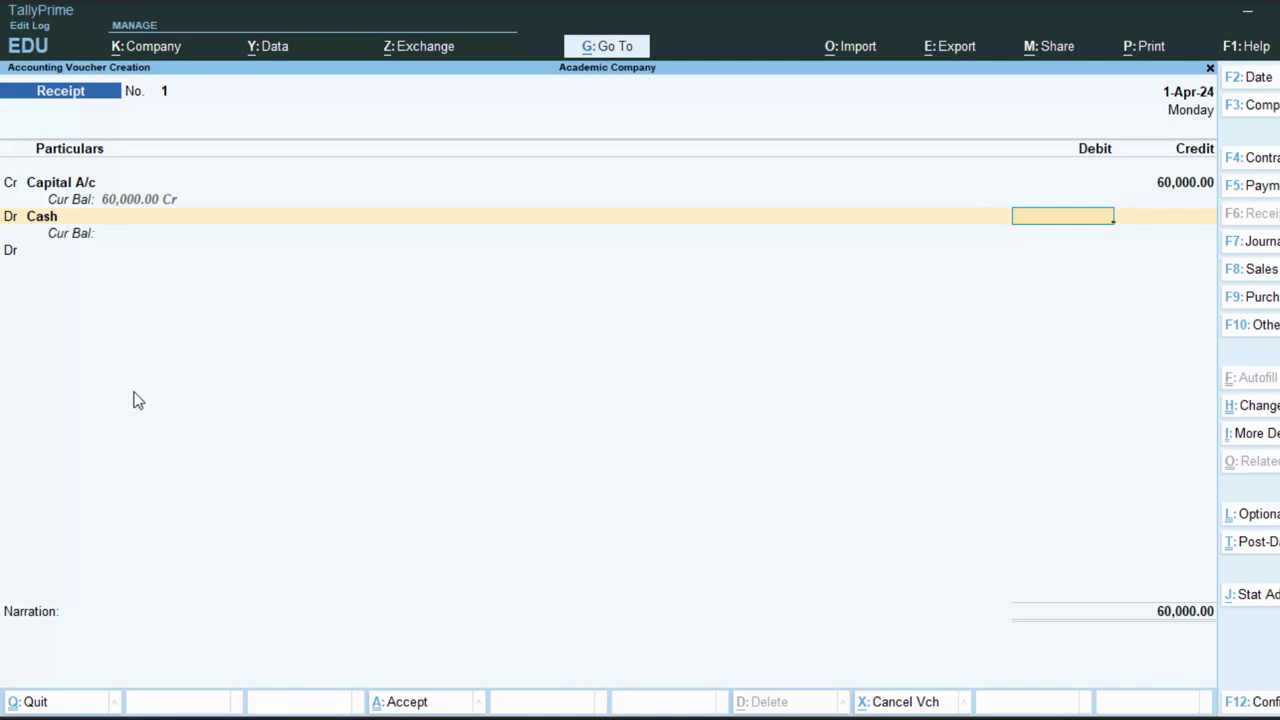
{"action": "key", "text": "Return"}
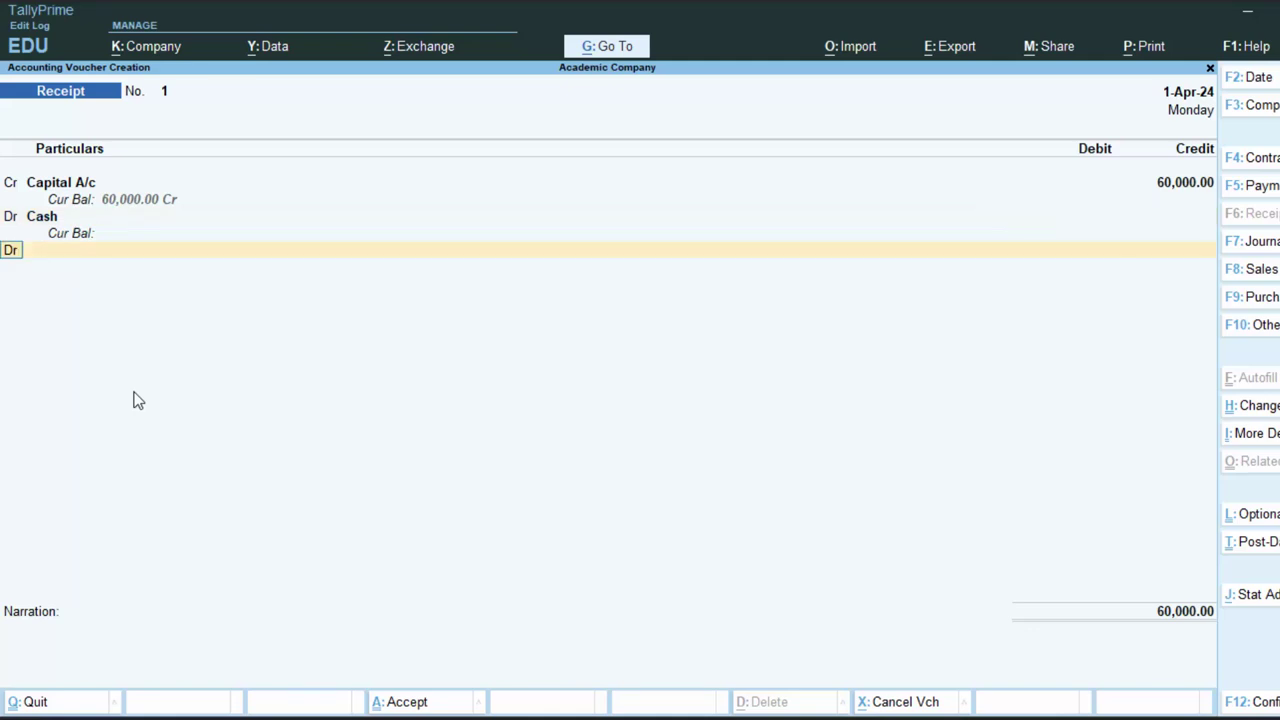
{"action": "key", "text": "Return"}
{"action": "key", "text": "Return"}
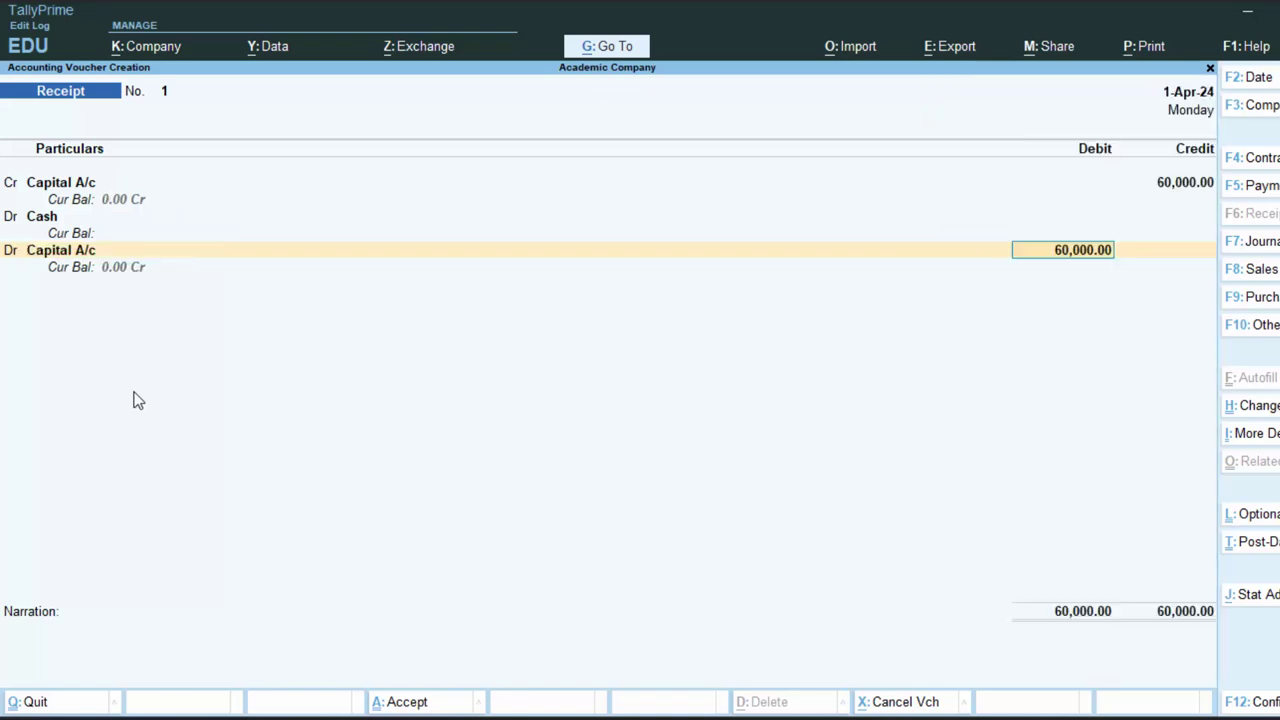
{"action": "key", "text": "BackSpace"}
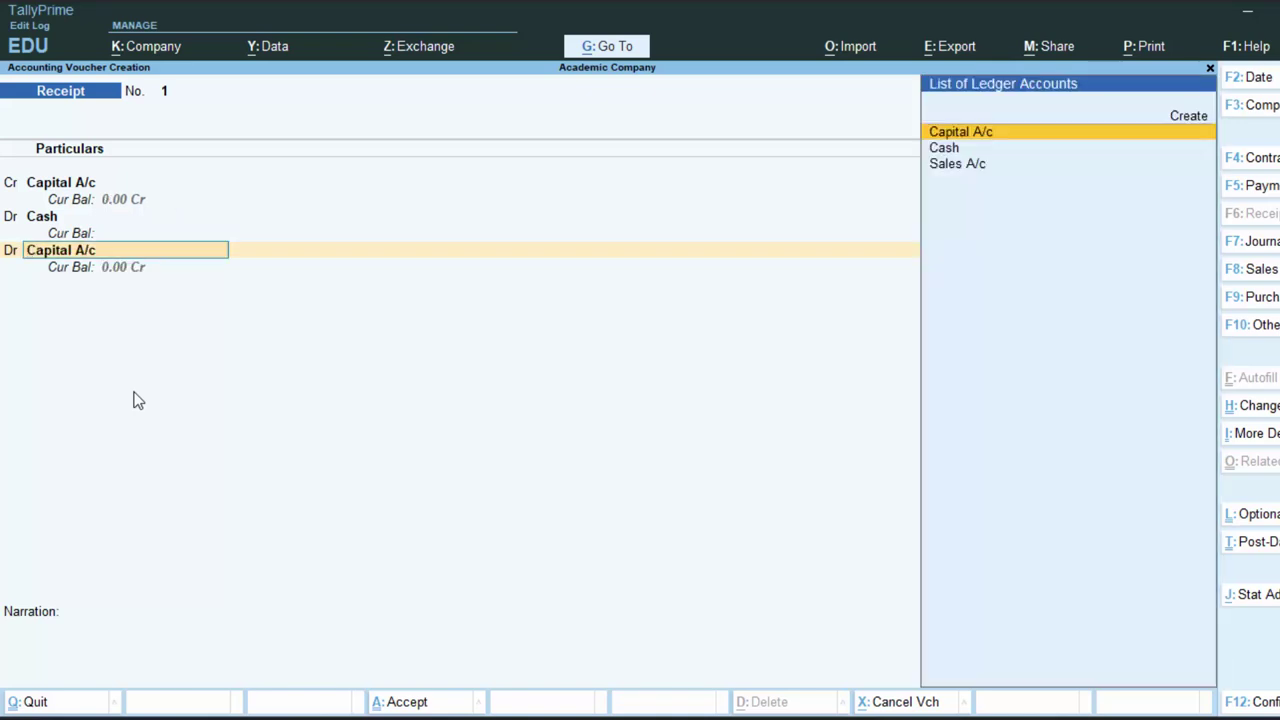
{"action": "key", "text": "Down"}
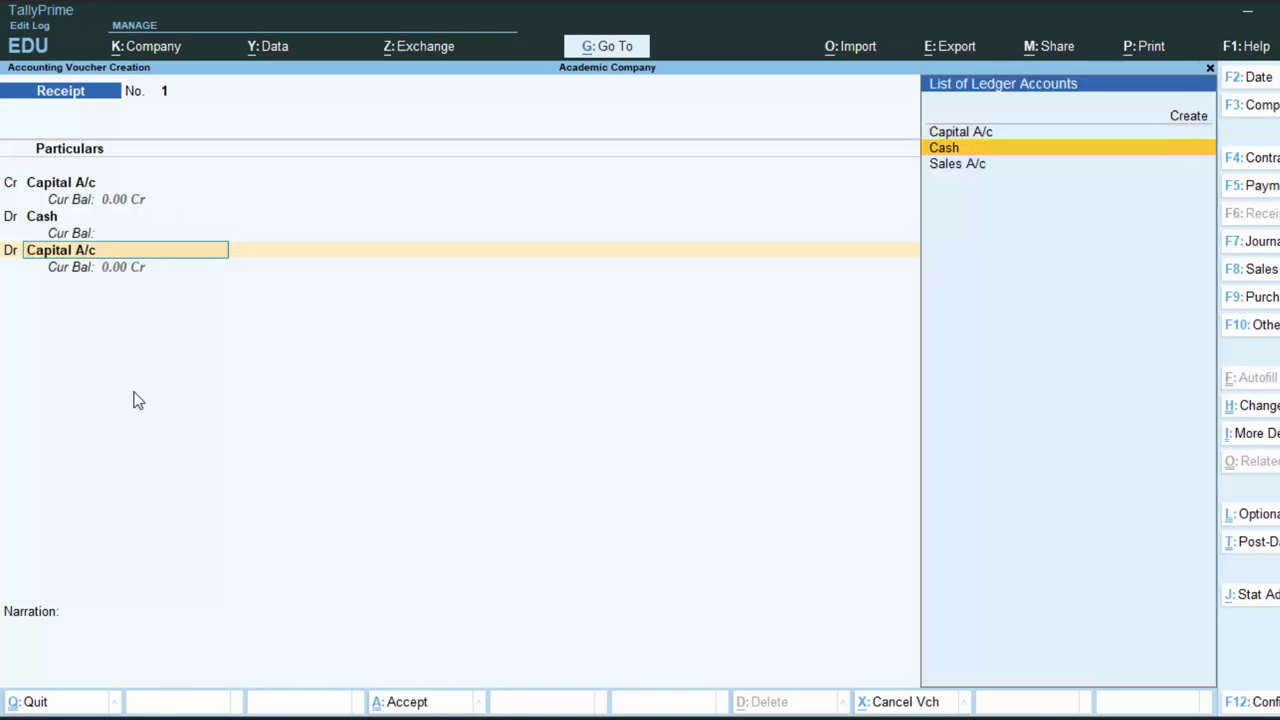
{"action": "key", "text": "Return"}
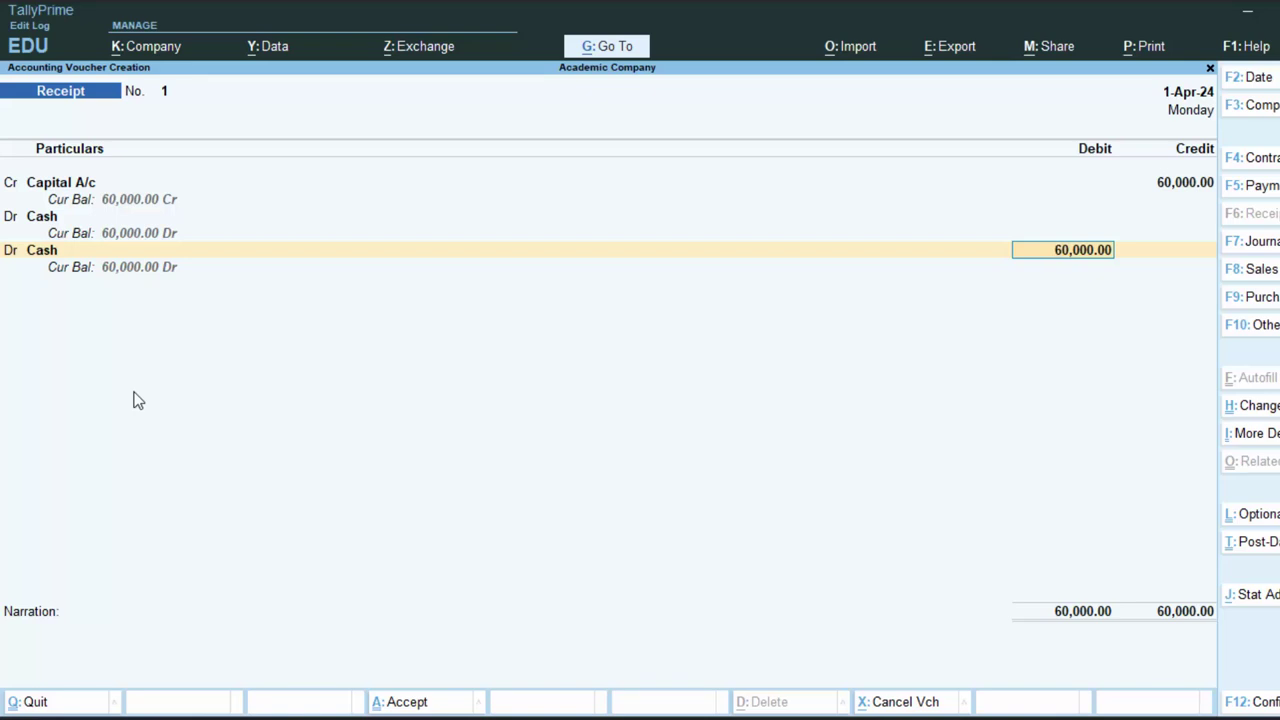
Leave the narration blank and save the receipt voucher.
{"action": "key", "text": "Return"}
{"action": "key", "text": "Return"}
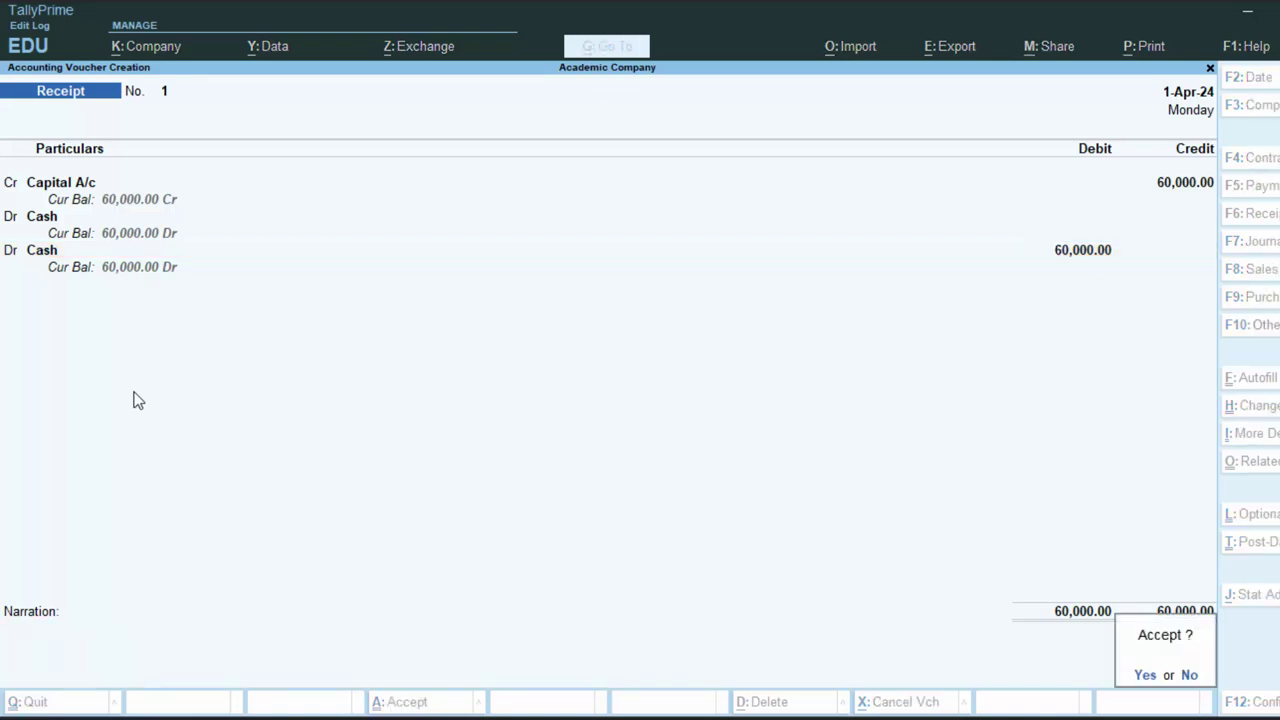
{"action": "key", "text": "Return"}
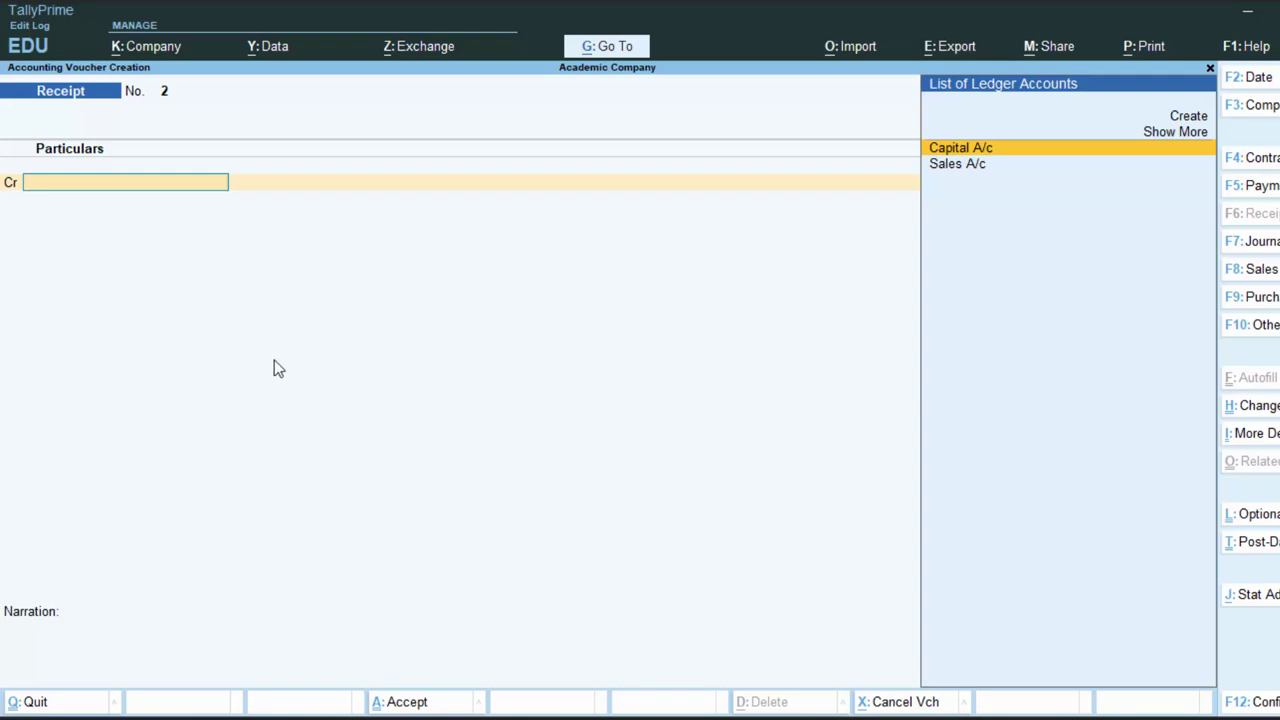
Switch the voucher type to Contra to view its entry line, and then to Journal.
{"action": "left_click", "coordinate": [1236, 160]}
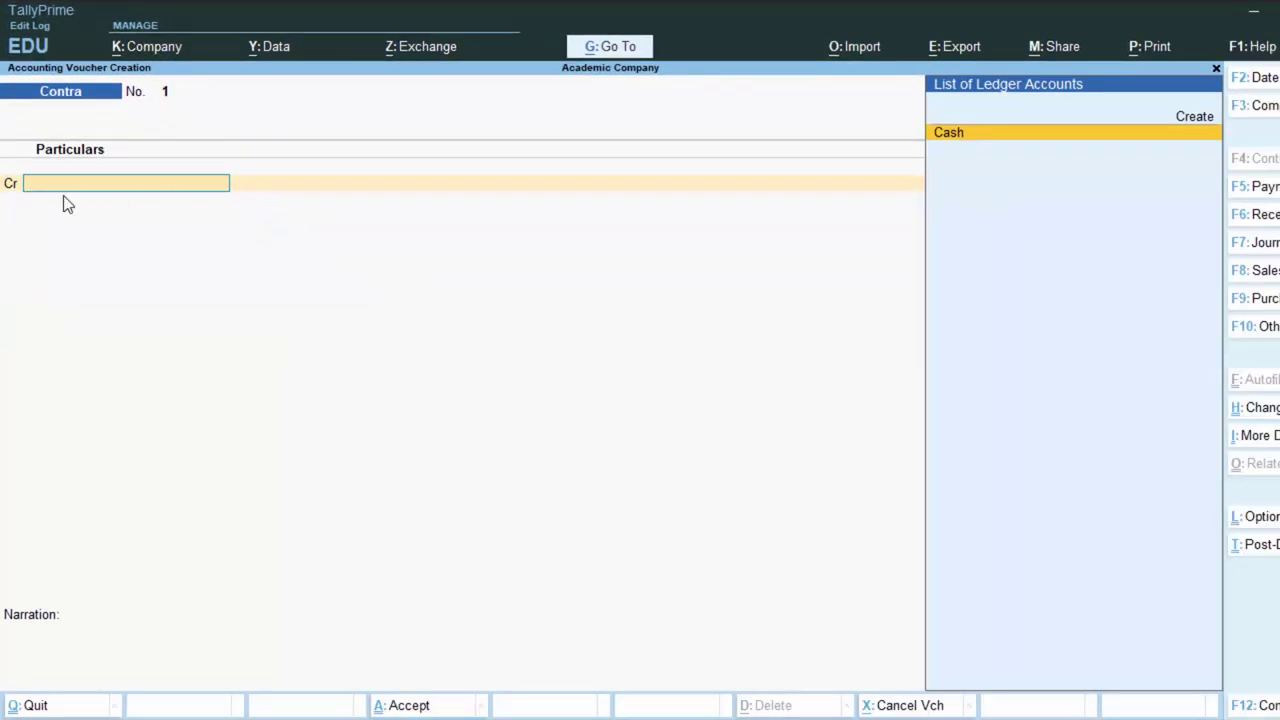
{"action": "left_click", "coordinate": [1237, 249]}
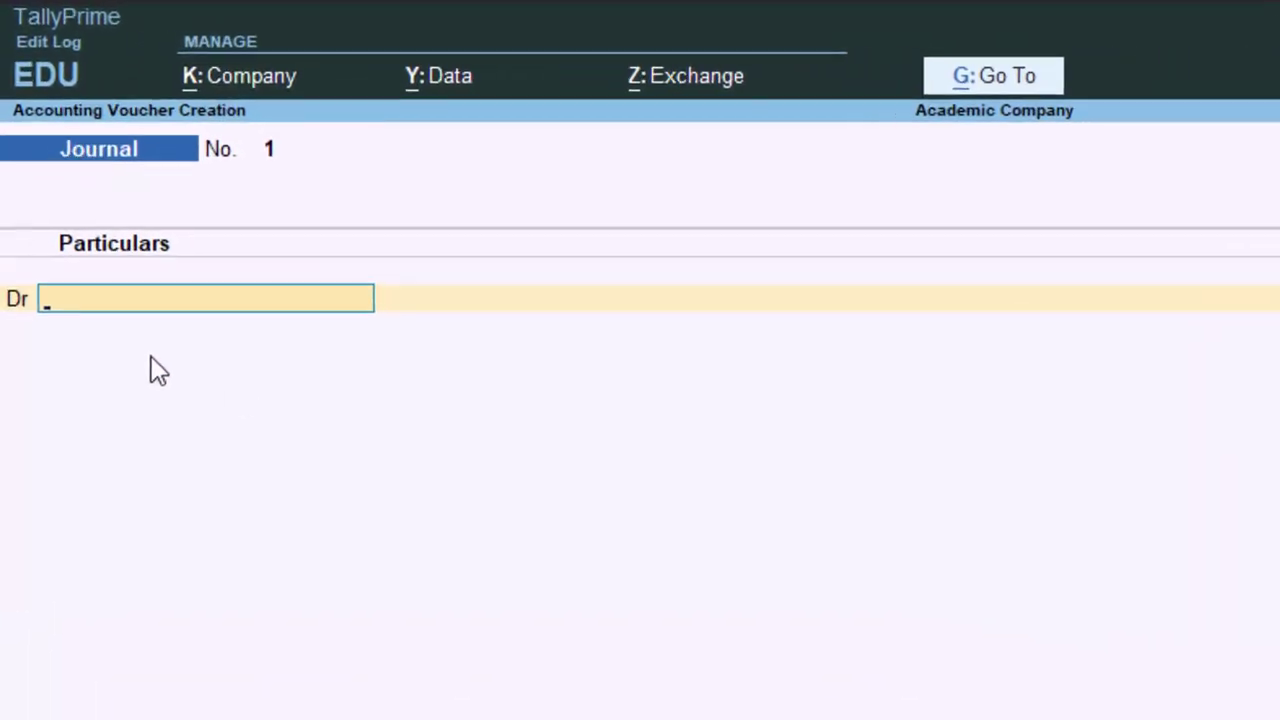